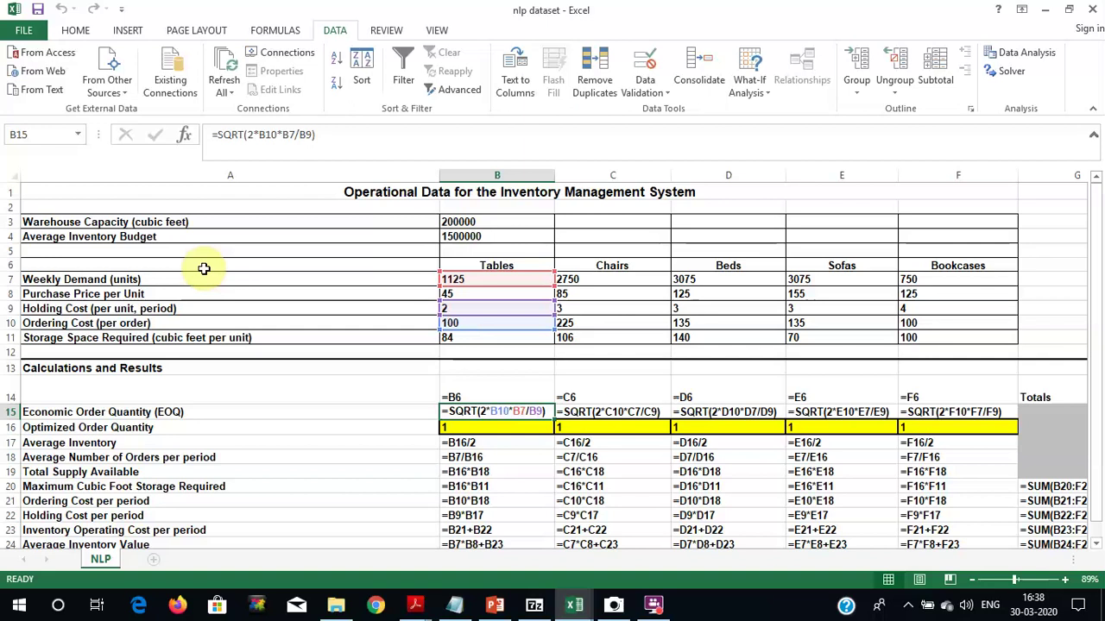
- Examine the Economic Order Quantity formulas across row 15 for the different products, starting with Tables
{"action": "key", "text": "Up"}
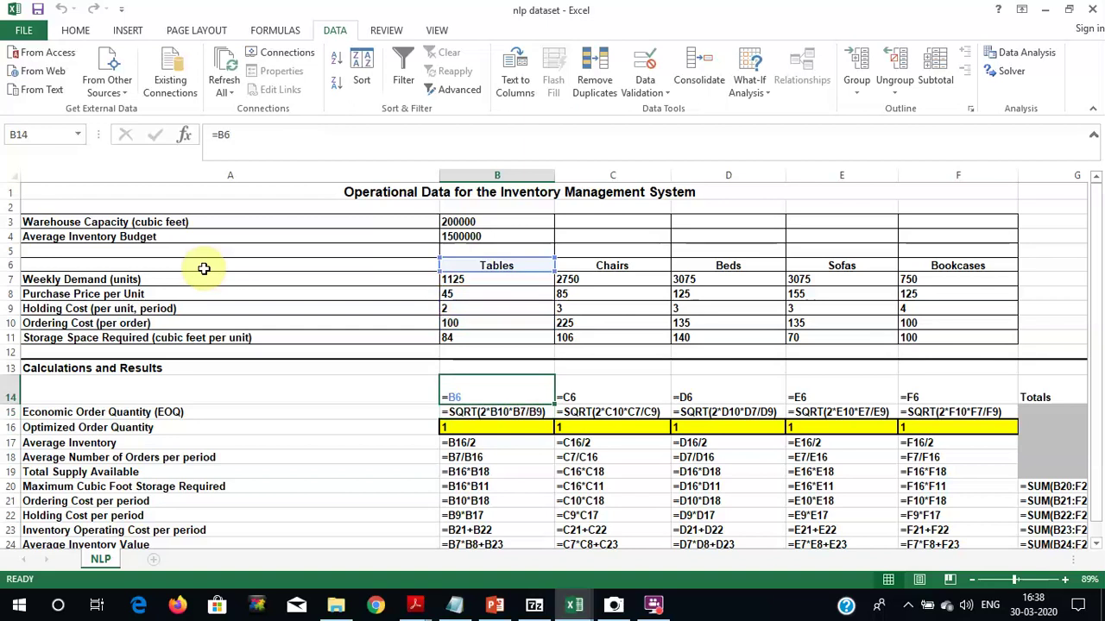
{"action": "key", "text": "Down"}
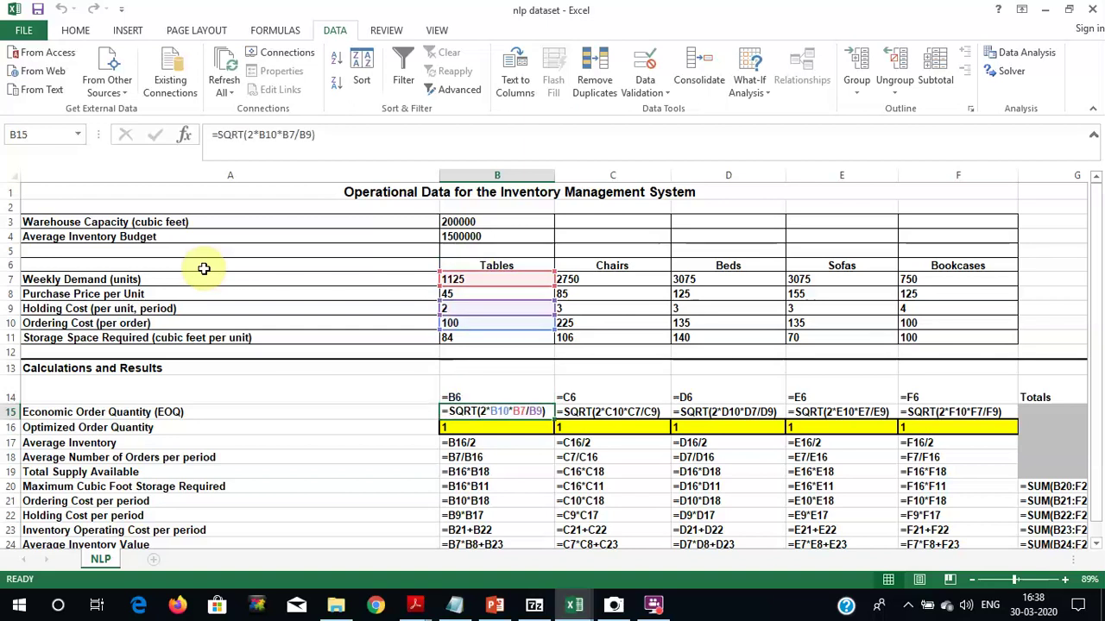
{"action": "key", "text": "Right"}
{"action": "key", "text": "Right"}
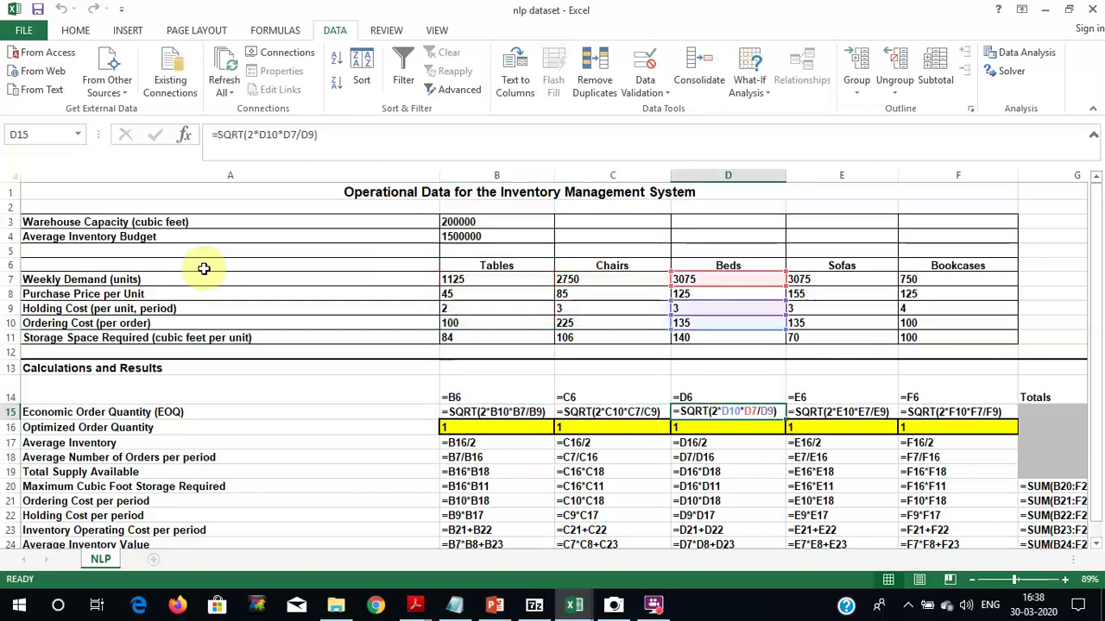
{"action": "key", "text": "Right"}
{"action": "key", "text": "Right"}
- Shade the Optimized Order Quantity label cell A16 with a tan theme fill color
{"action": "key", "text": "Down"}
{"action": "key", "text": "Left"}
{"action": "key", "text": "Left"}
{"action": "key", "text": "Left"}
{"action": "key", "text": "Left"}
{"action": "key", "text": "Left"}
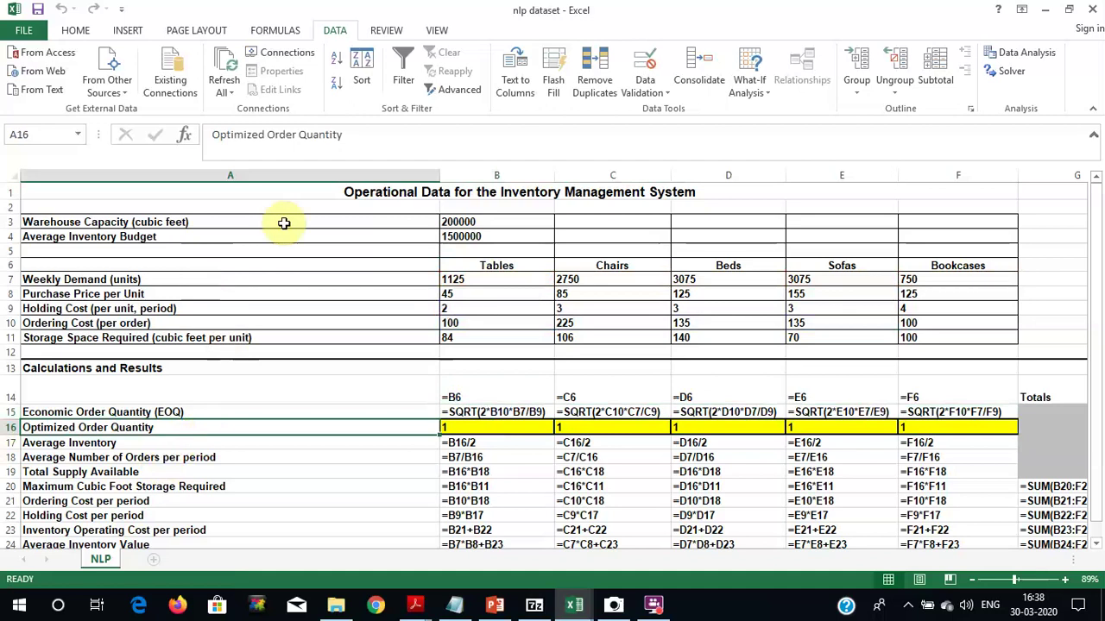
{"action": "left_click", "coordinate": [75, 32]}
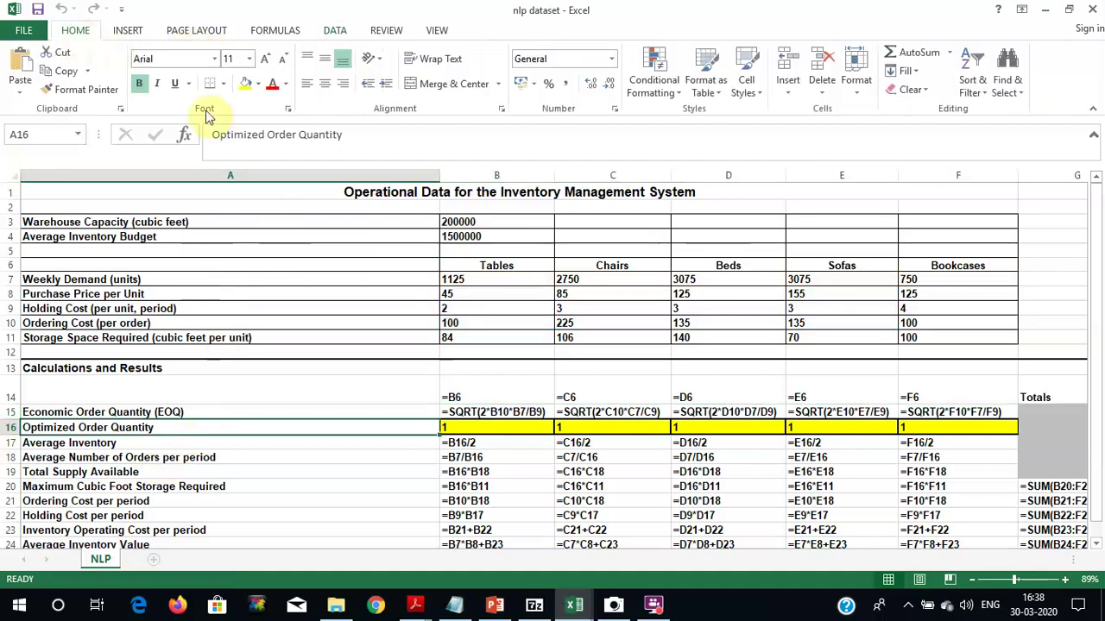
{"action": "left_click", "coordinate": [259, 84]}
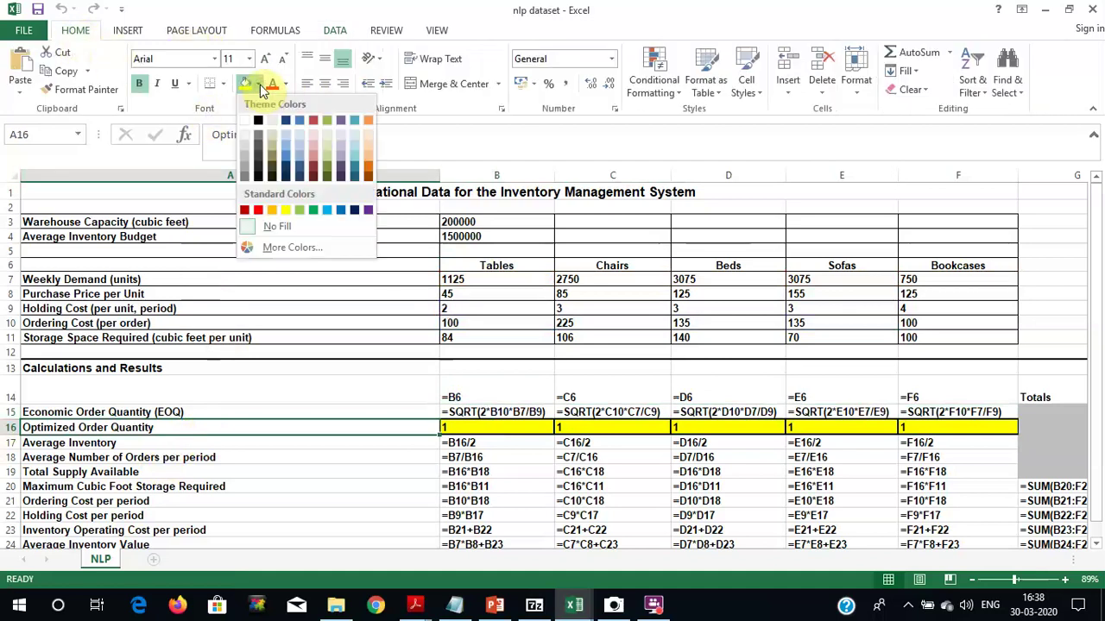
{"action": "left_click", "coordinate": [271, 148]}
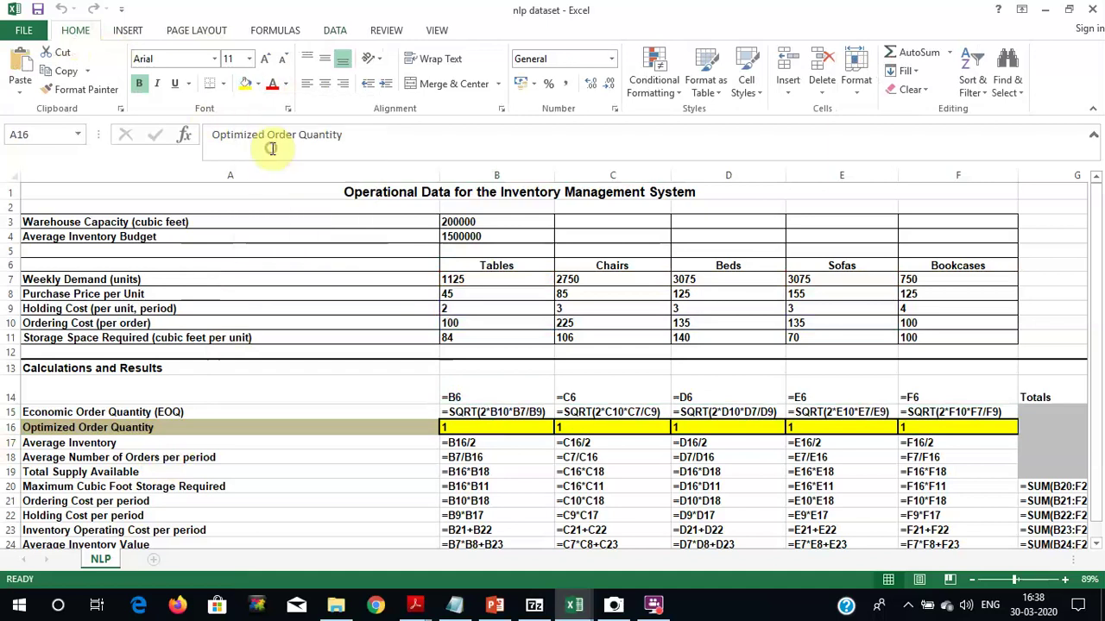
- Review the yellow Optimized Order Quantity cells in row 16 from Tables to Bookcases
{"action": "left_click", "coordinate": [301, 440]}
{"action": "key", "text": "Up"}
{"action": "key", "text": "Up"}
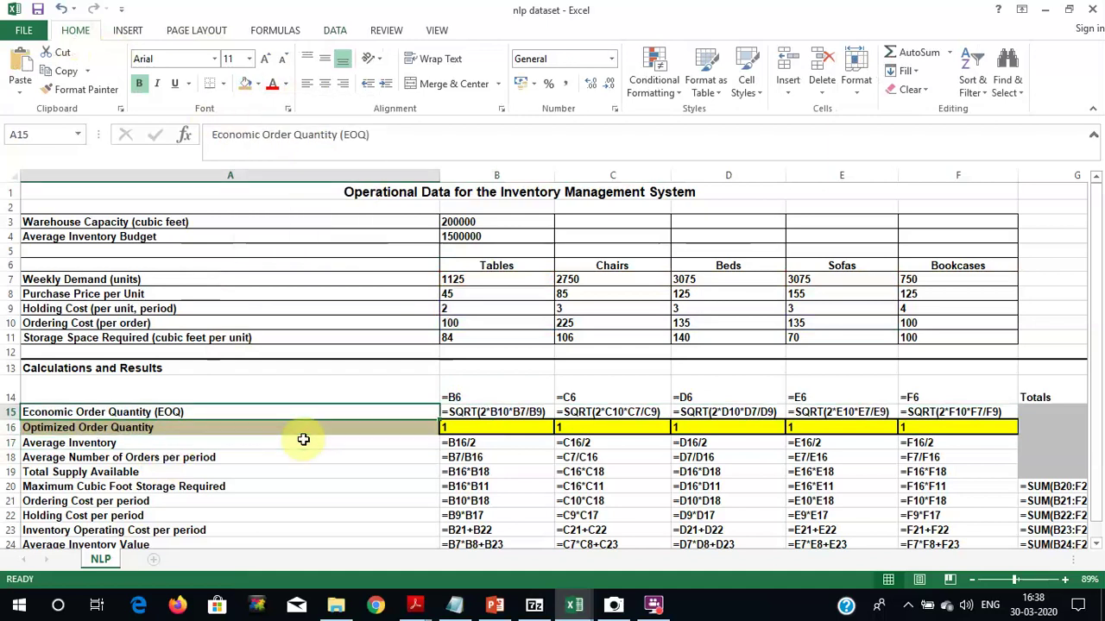
{"action": "key", "text": "Down"}
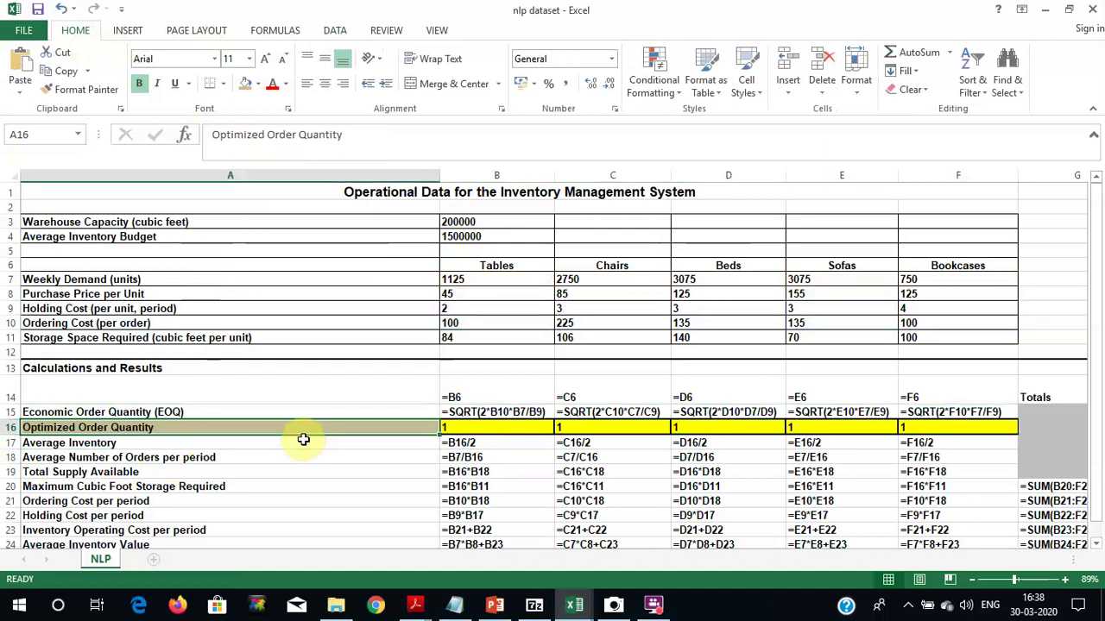
{"action": "key", "text": "Right"}
{"action": "key", "text": "Right"}
{"action": "key", "text": "Right"}
{"action": "key", "text": "Right"}
{"action": "key", "text": "Right"}
{"action": "key", "text": "Left"}
{"action": "key", "text": "Left"}
{"action": "key", "text": "Left"}
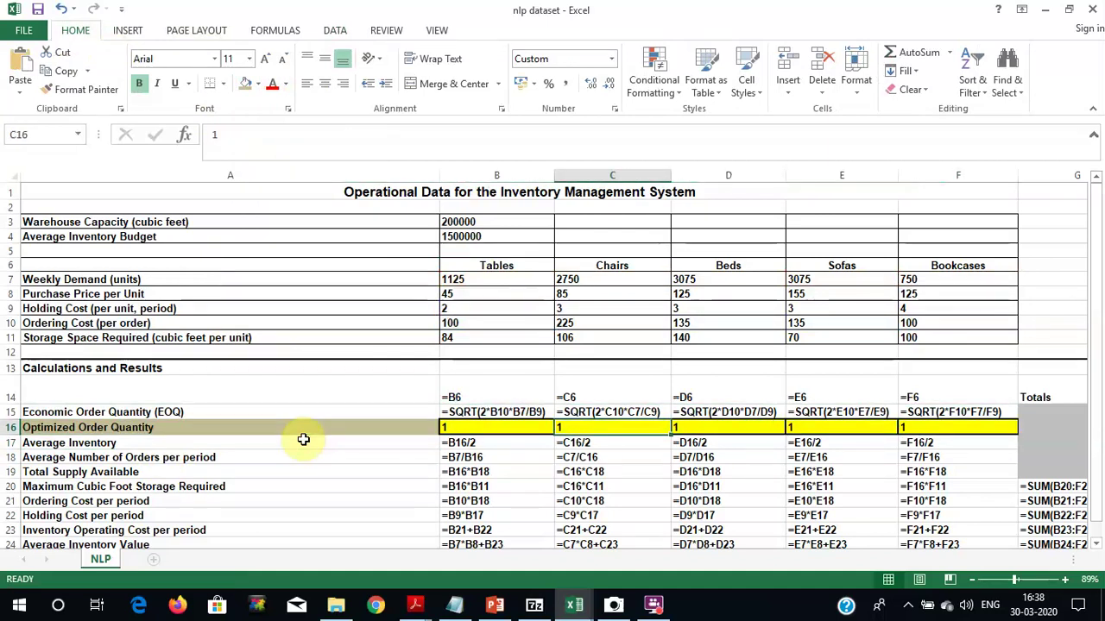
- Set the Optimized Order Quantity to 2 for Chairs, 3 for Beds, 4 for Sofas and 5 for Bookcases
{"action": "key", "text": "Left"}
{"action": "key", "text": "Right"}
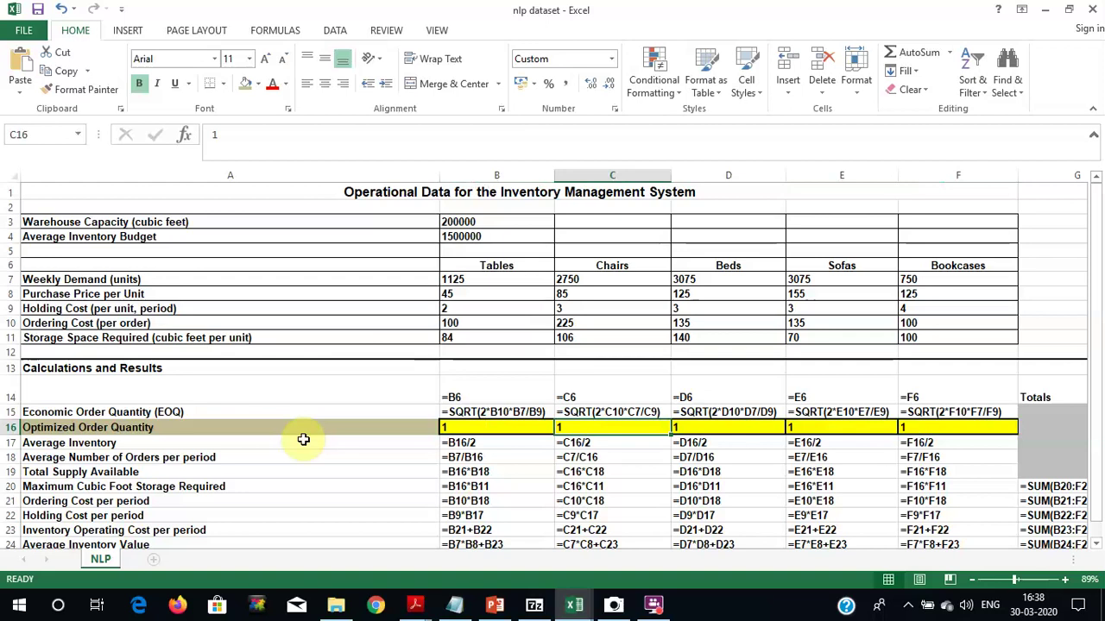
{"action": "type", "text": "2"}
{"action": "key", "text": "Right"}
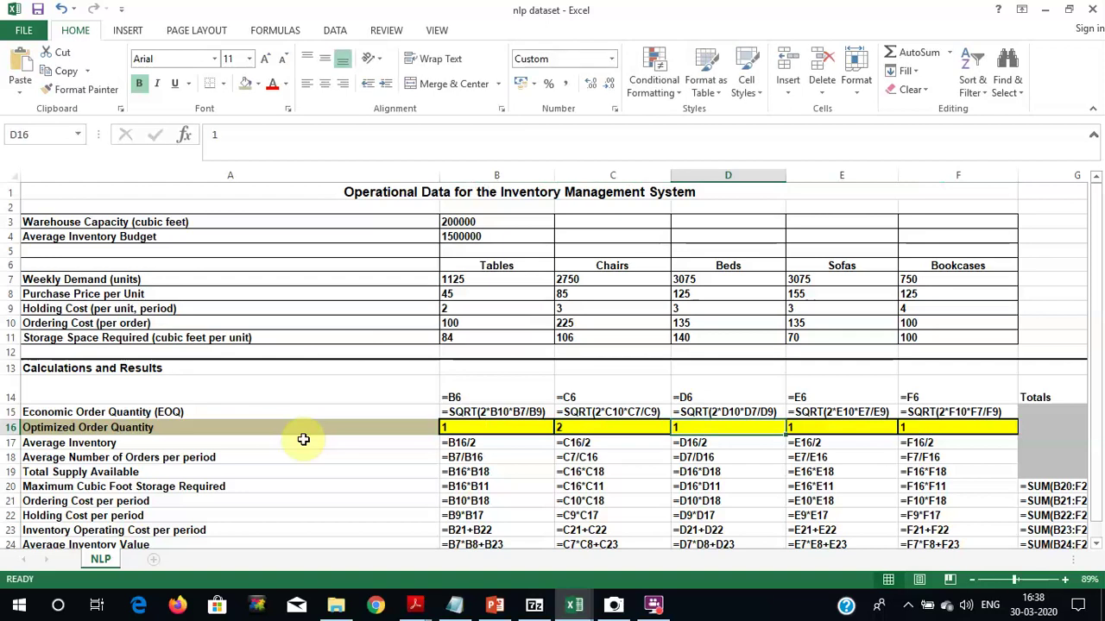
{"action": "type", "text": "3"}
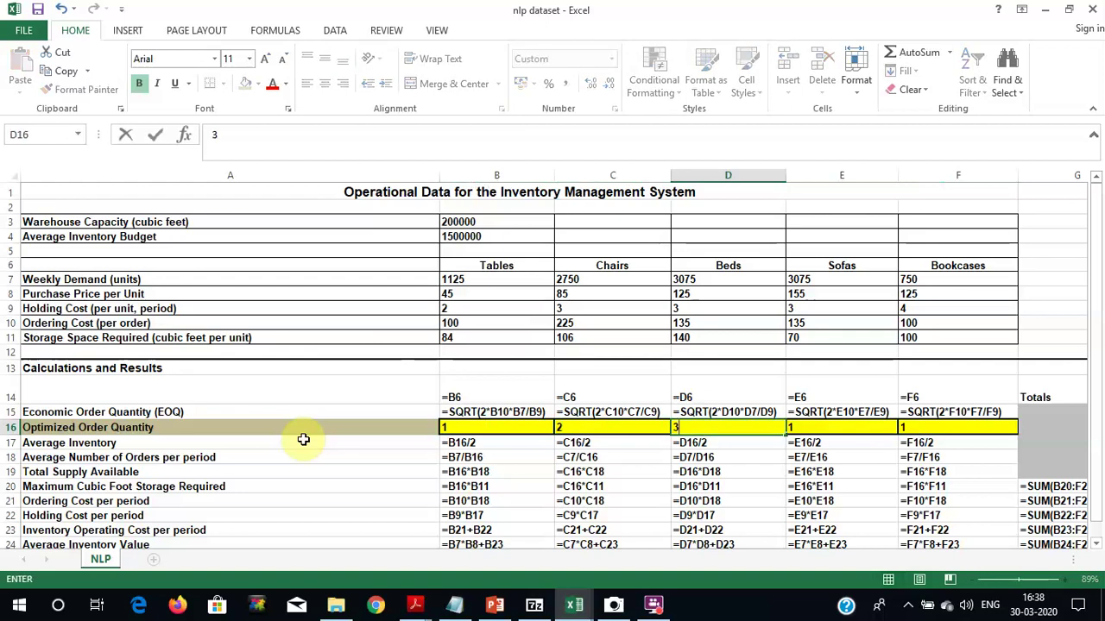
{"action": "key", "text": "Tab"}
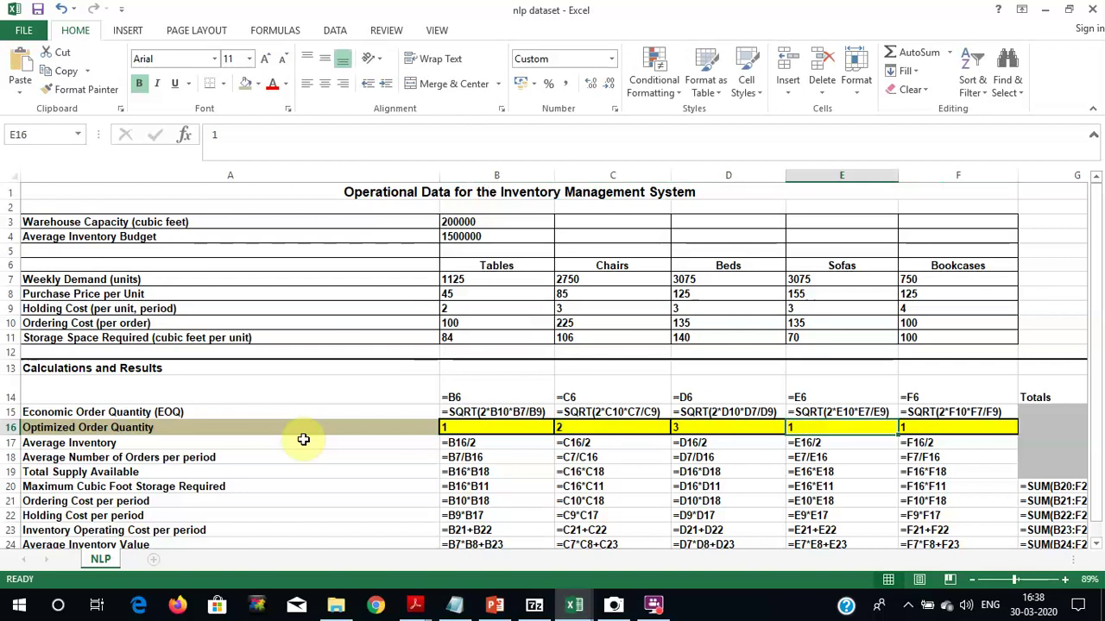
{"action": "type", "text": "4"}
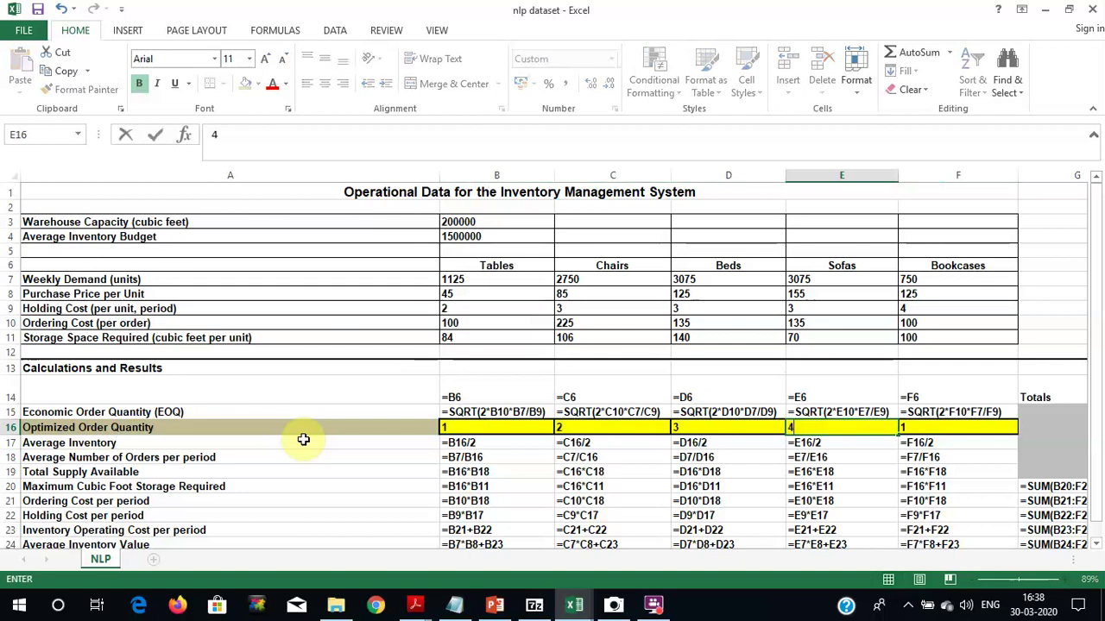
{"action": "key", "text": "Tab"}
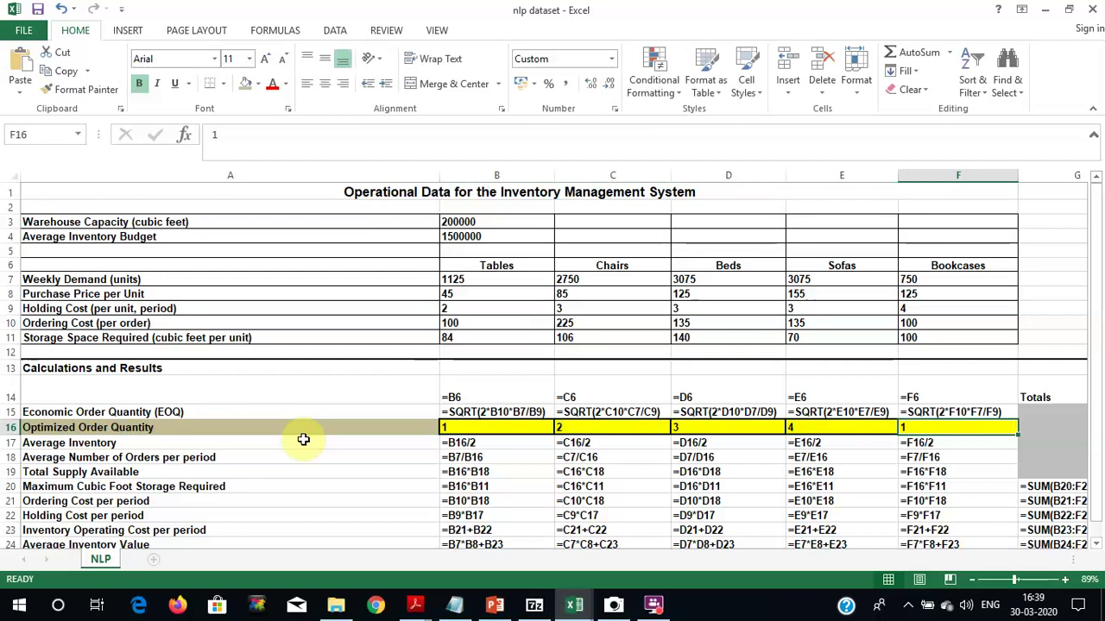
{"action": "type", "text": "5"}
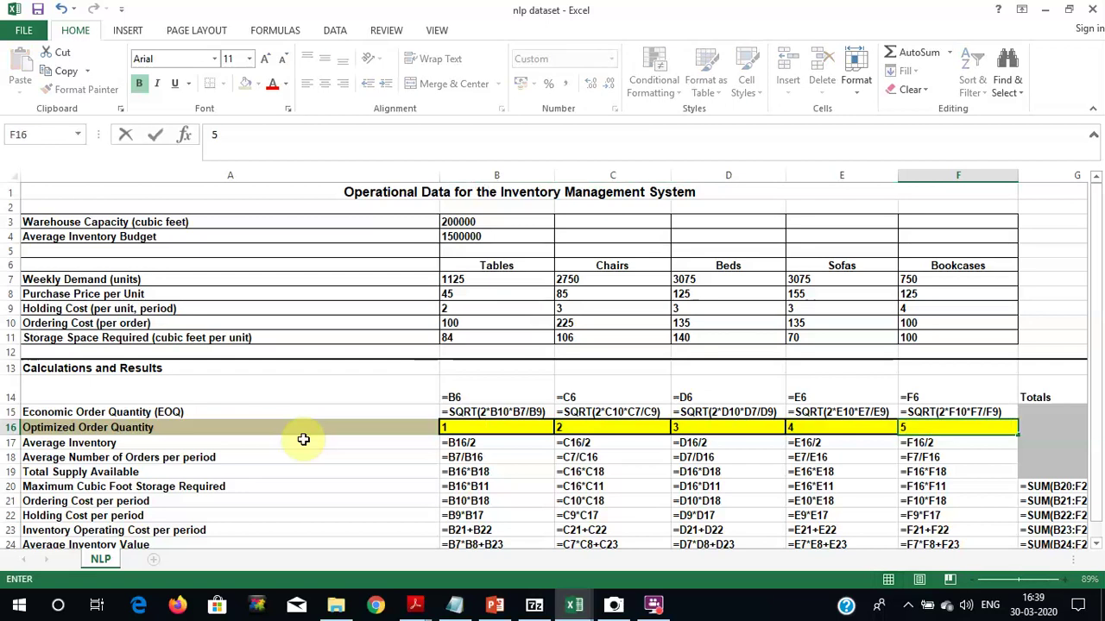
{"action": "key", "text": "Return"}
- Check the Average Inventory row with calculated values shown instead of formulas, and switch the formula display back on
{"action": "key", "text": "Left"}
{"action": "key", "text": "Left"}
{"action": "key", "text": "Left"}
{"action": "key", "text": "Left"}
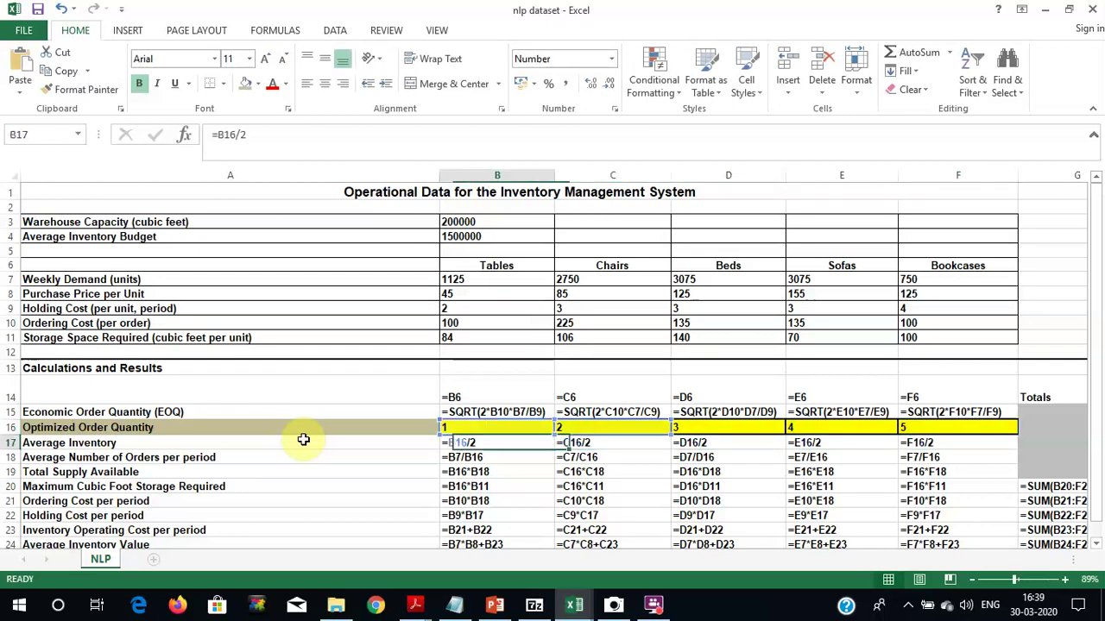
{"action": "key", "text": "Right"}
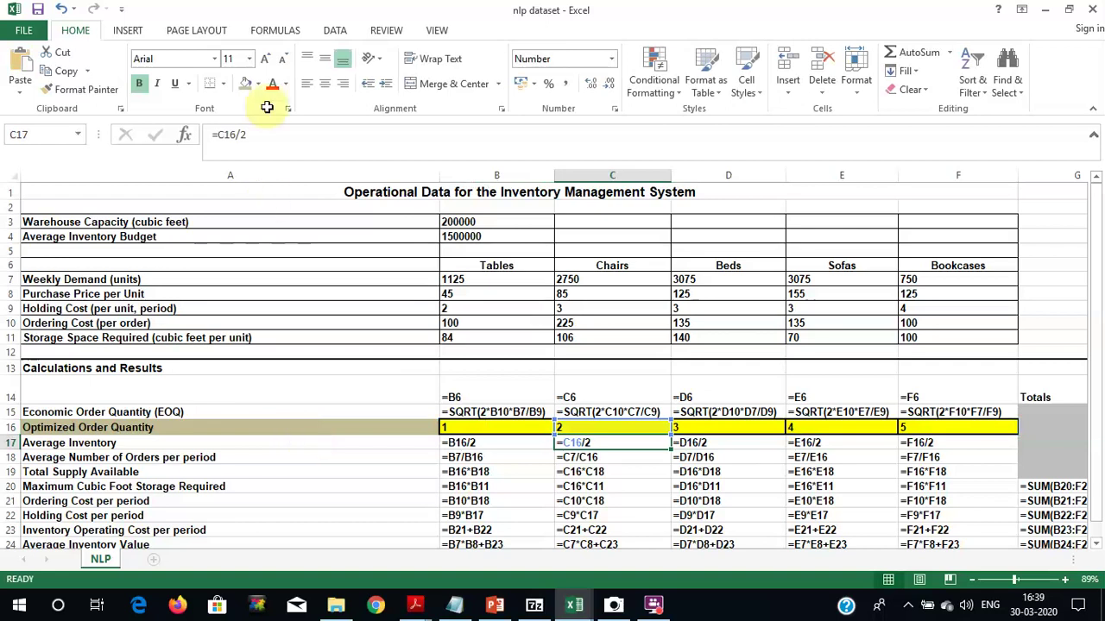
{"action": "left_click", "coordinate": [285, 32]}
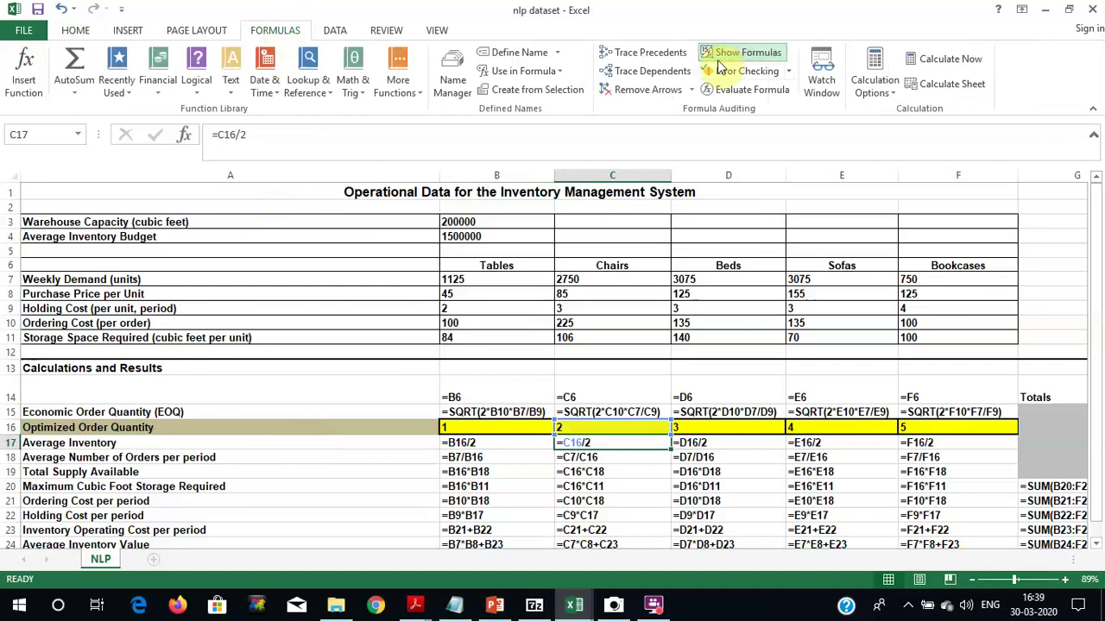
{"action": "left_click", "coordinate": [747, 53]}
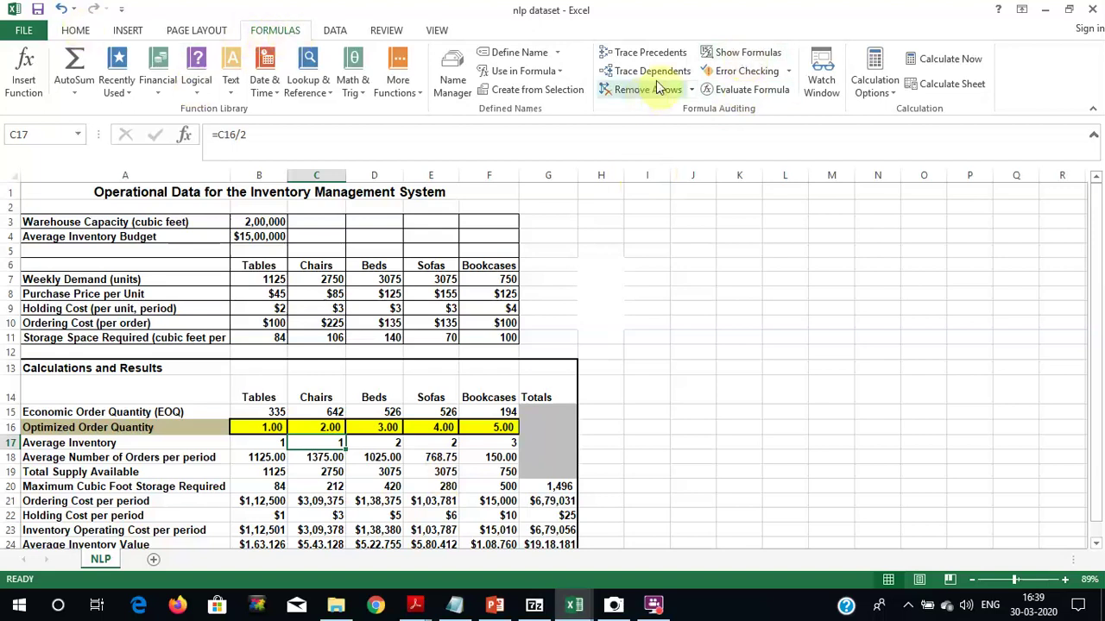
{"action": "left_click", "coordinate": [730, 52]}
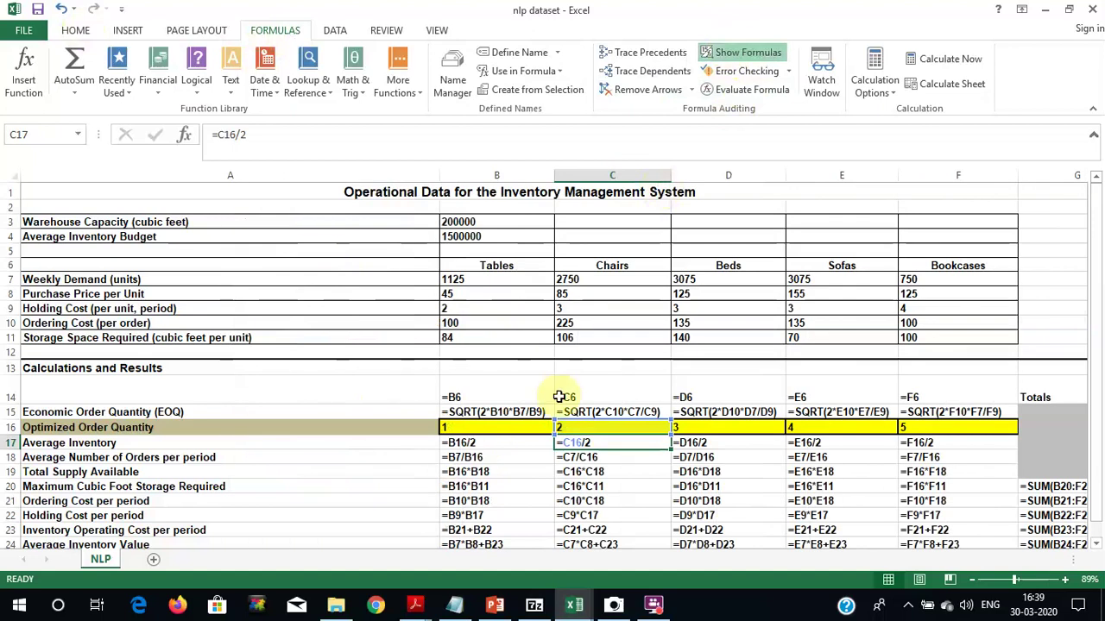
- Examine the Tables column formulas from Economic Order Quantity down through Ordering Cost per period
{"action": "left_click", "coordinate": [466, 444]}
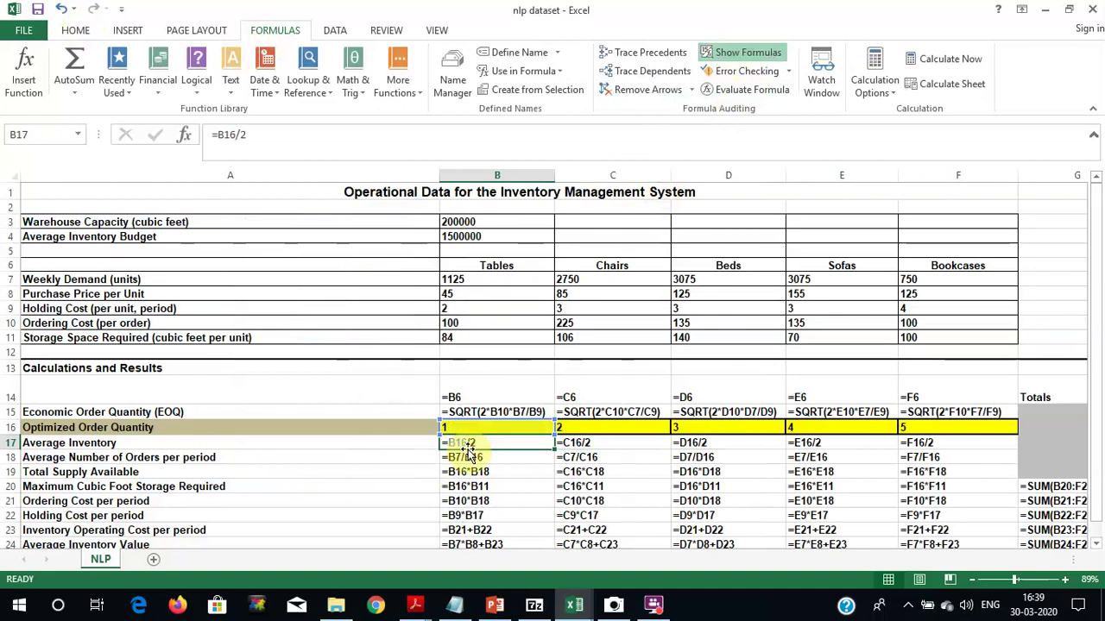
{"action": "key", "text": "Up"}
{"action": "key", "text": "Up"}
{"action": "key", "text": "Up"}
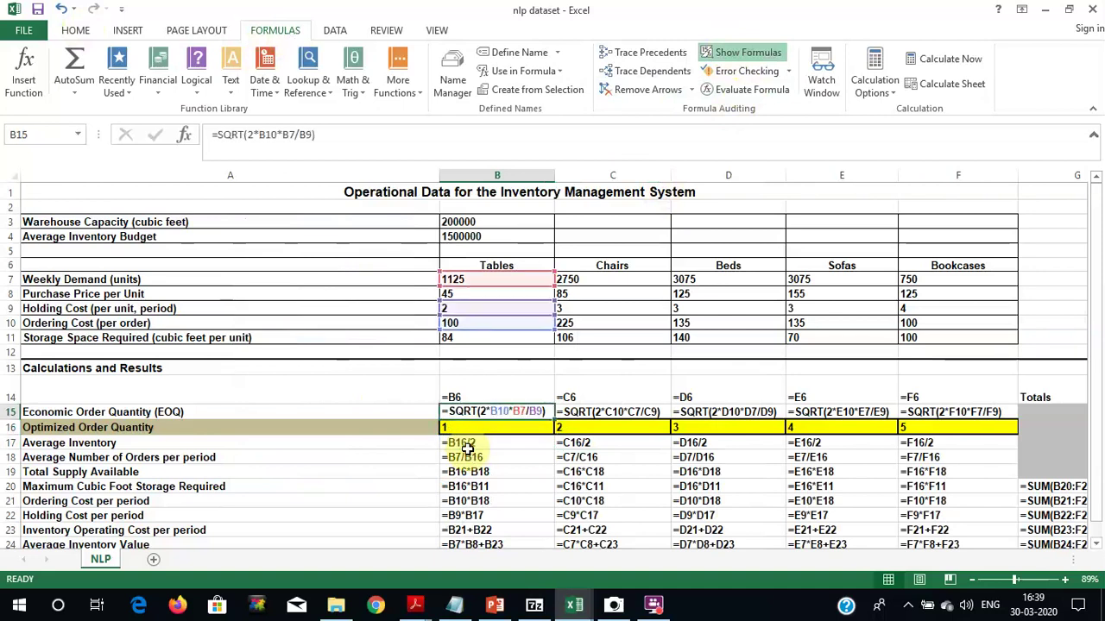
{"action": "key", "text": "Down"}
{"action": "key", "text": "Down"}
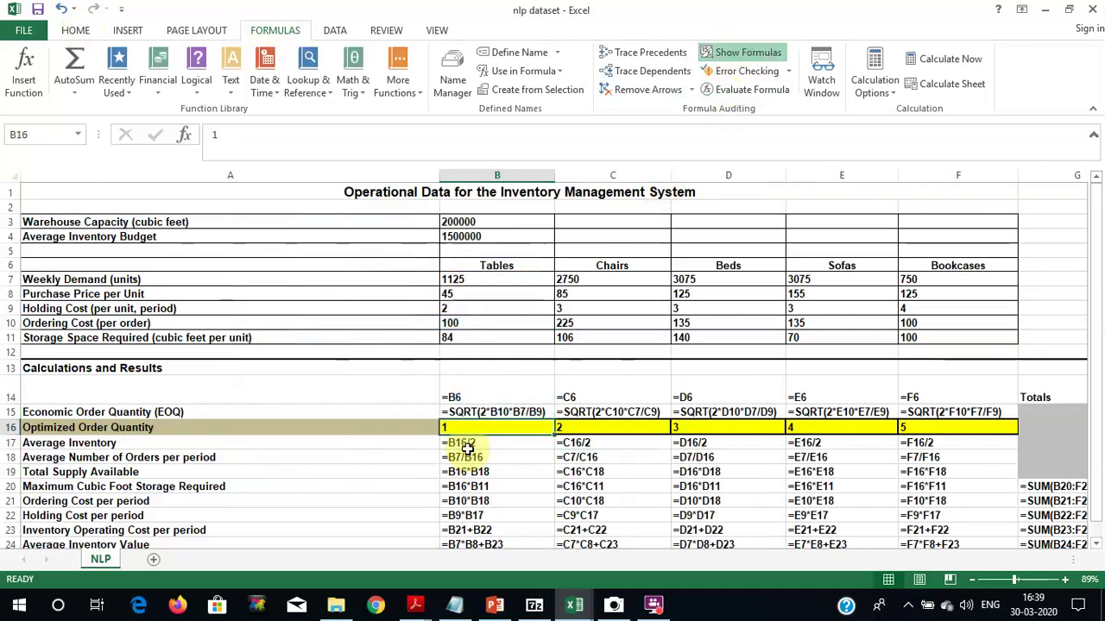
{"action": "key", "text": "Down"}
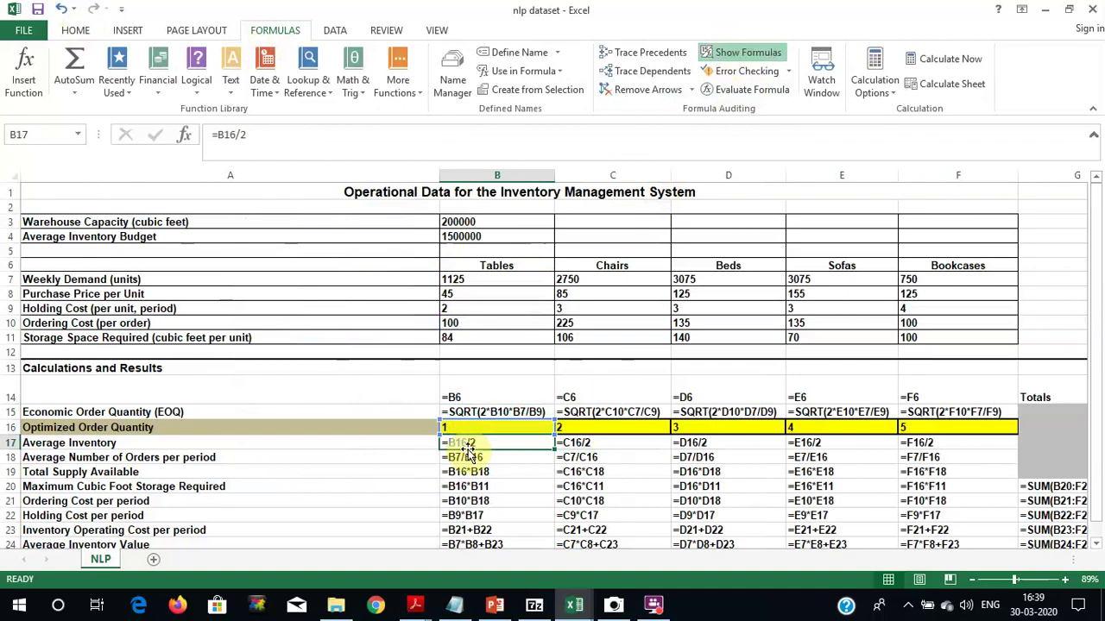
{"action": "key", "text": "Down"}
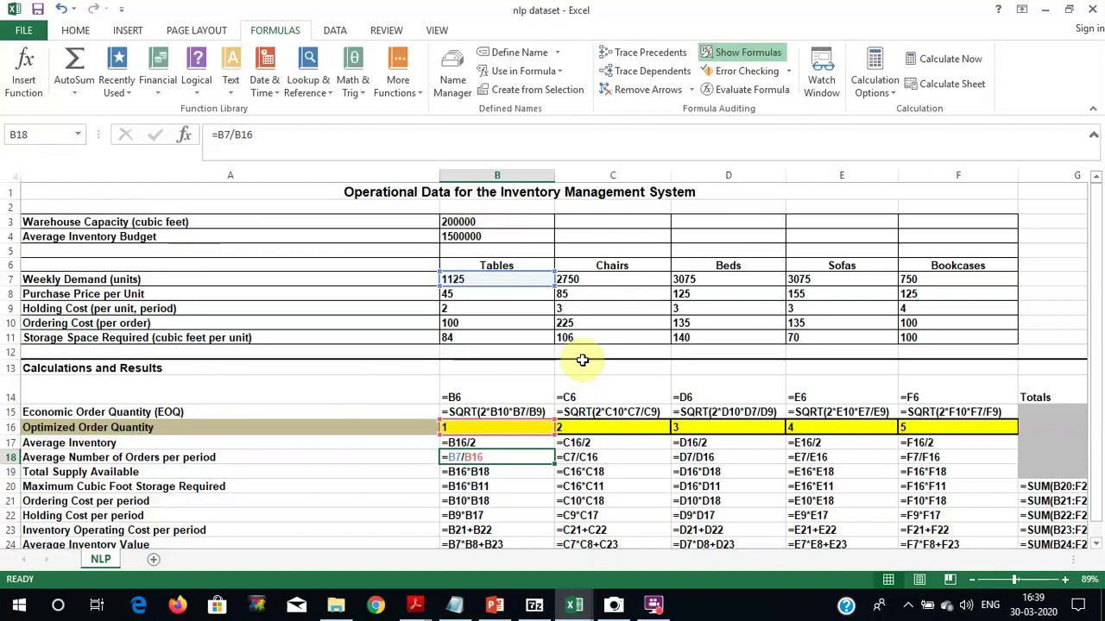
{"action": "key", "text": "Down"}
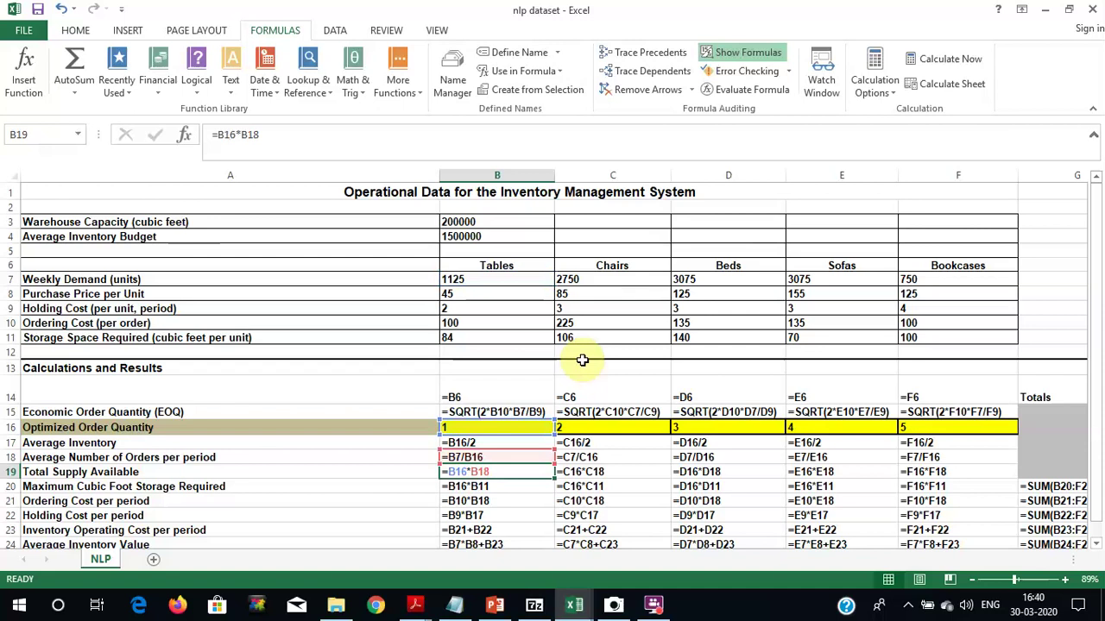
{"action": "key", "text": "Down"}
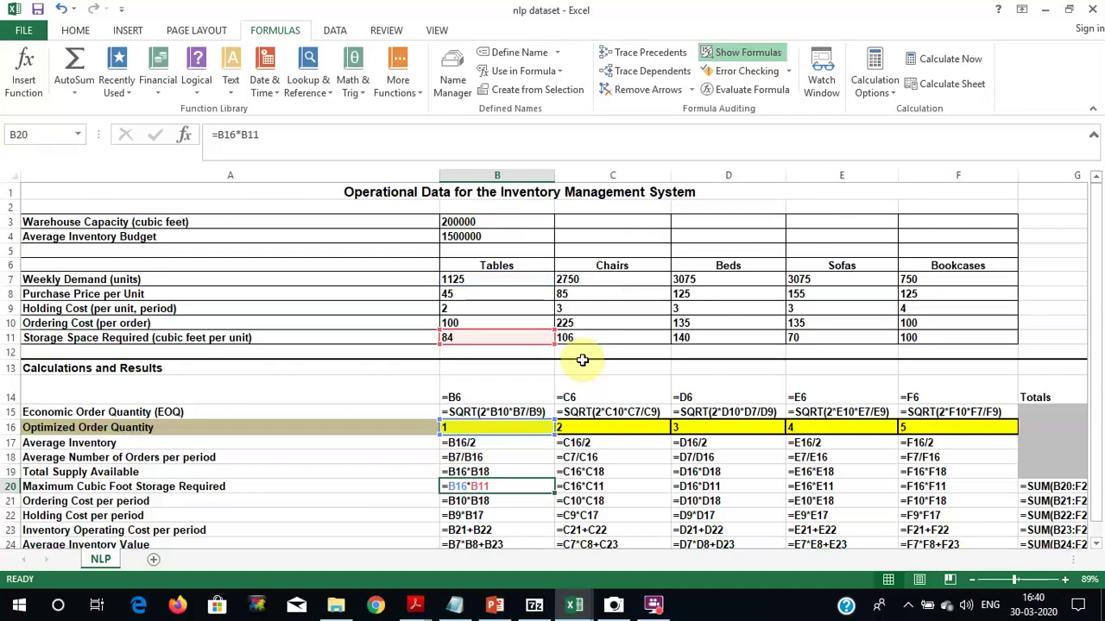
{"action": "key", "text": "Down"}
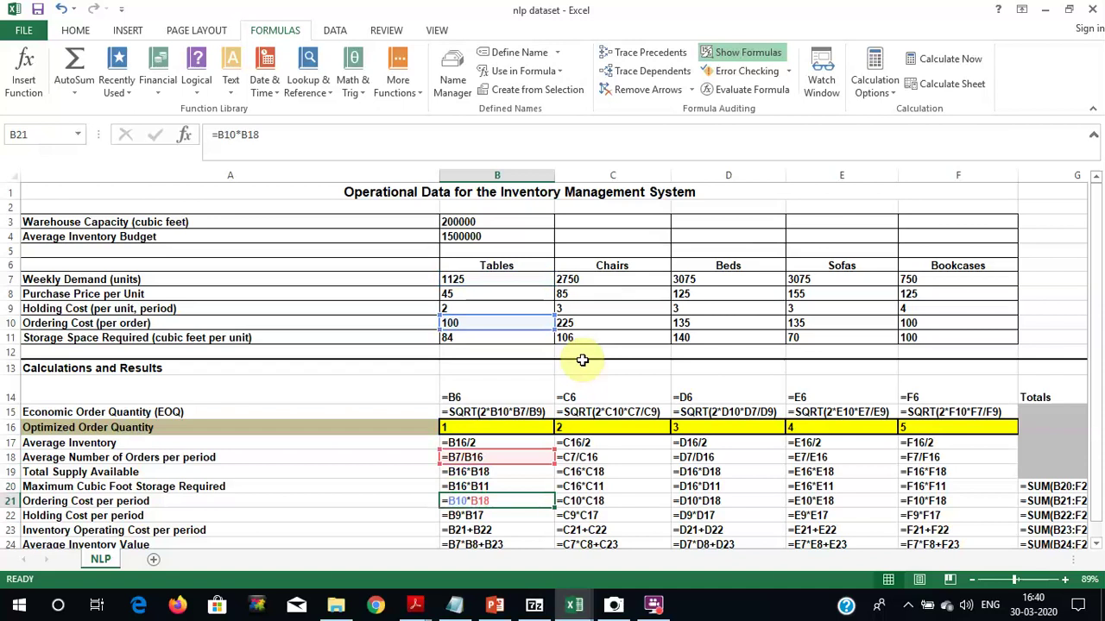
- Examine the Ordering Cost per period formulas across row 21, including the sum in the Totals column
{"action": "key", "text": "Right"}
{"action": "key", "text": "Right"}
{"action": "key", "text": "Right"}
{"action": "key", "text": "Right"}
{"action": "key", "text": "Right"}
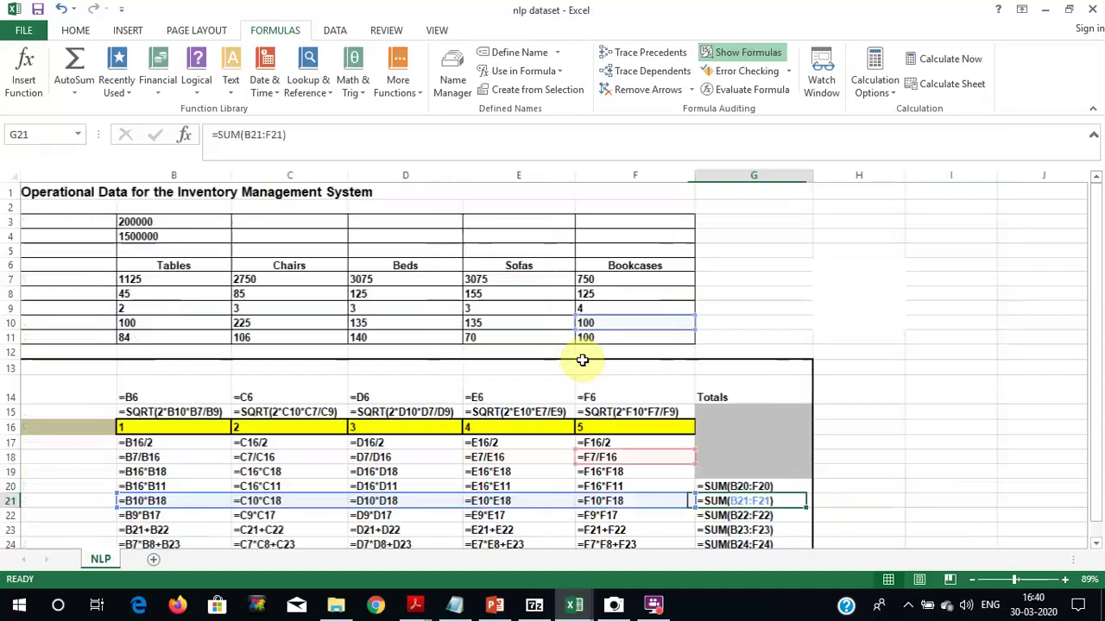
{"action": "key", "text": "Left"}
{"action": "key", "text": "Left"}
{"action": "key", "text": "Left"}
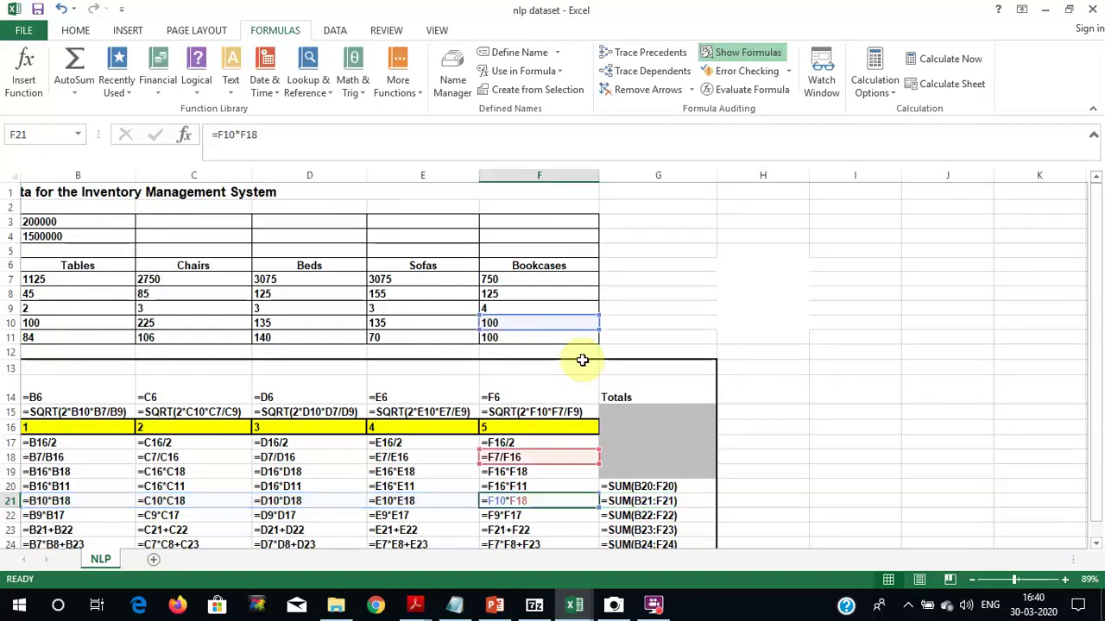
{"action": "key", "text": "Left"}
{"action": "key", "text": "Left"}
{"action": "key", "text": "Left"}
{"action": "key", "text": "Right"}
{"action": "key", "text": "Right"}
{"action": "key", "text": "Left"}
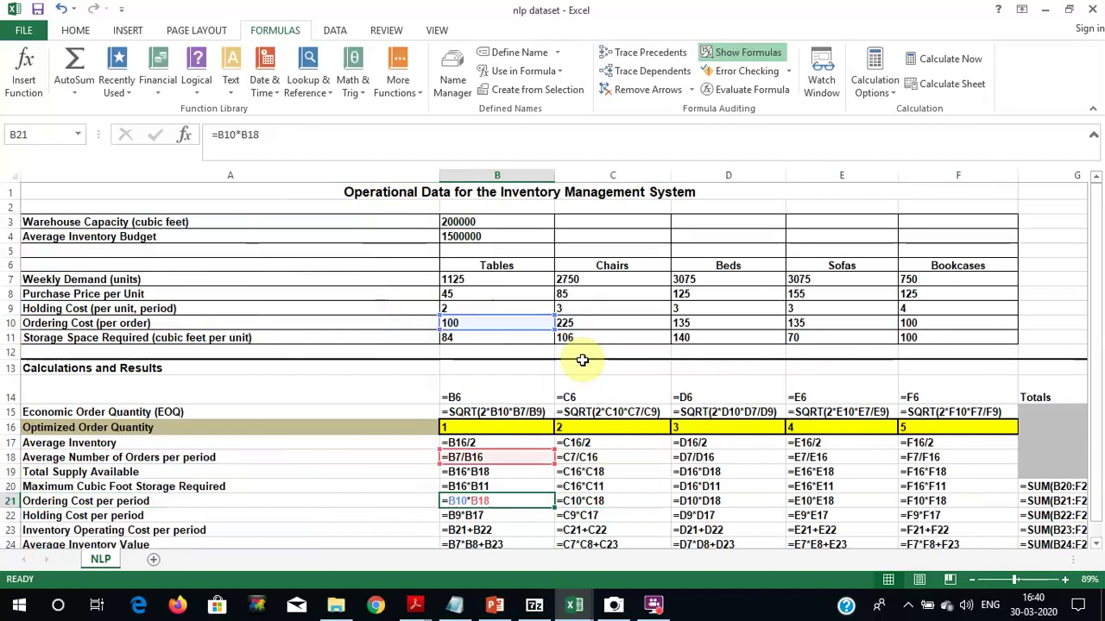
- Examine the Tables formulas from Holding Cost per period down to Average Inventory Value, and the Average Inventory Value formulas across row 24
{"action": "key", "text": "Down"}
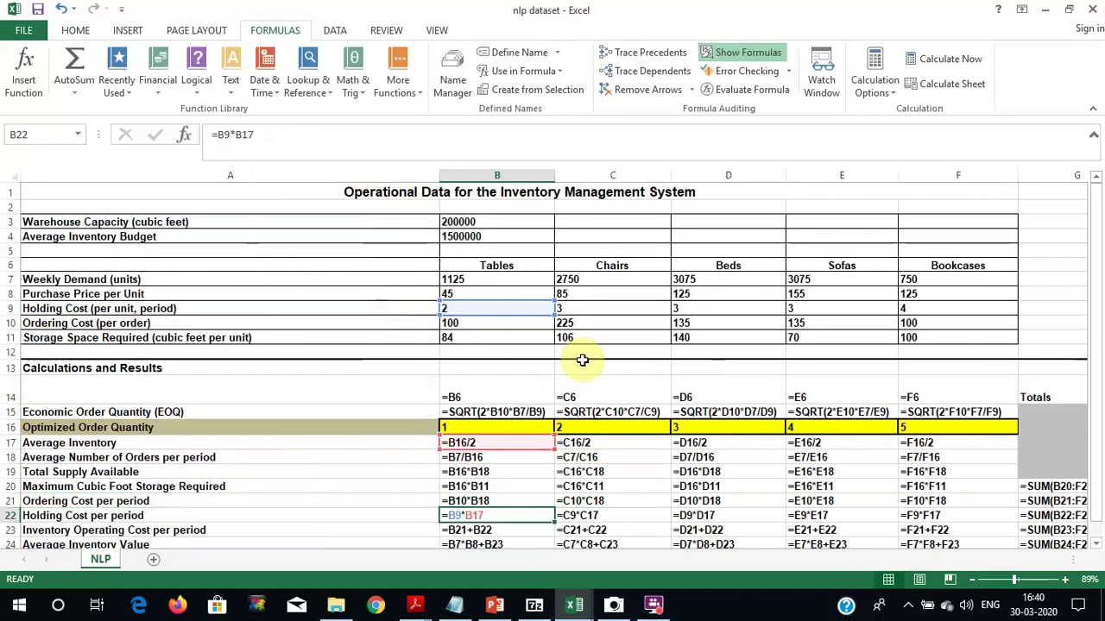
{"action": "key", "text": "Down"}
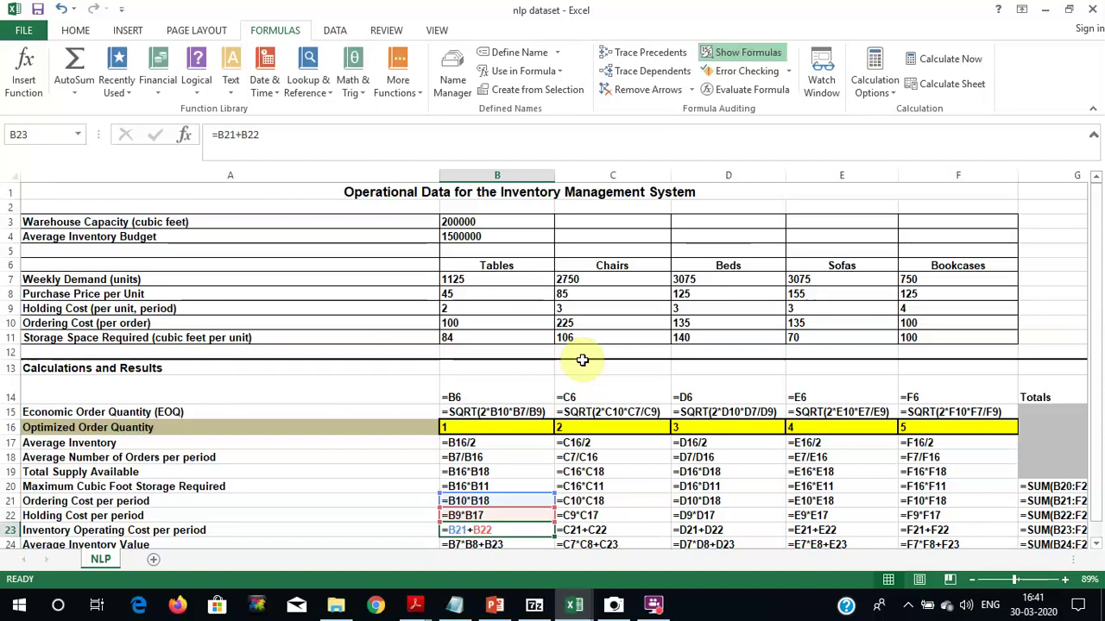
{"action": "key", "text": "Down"}
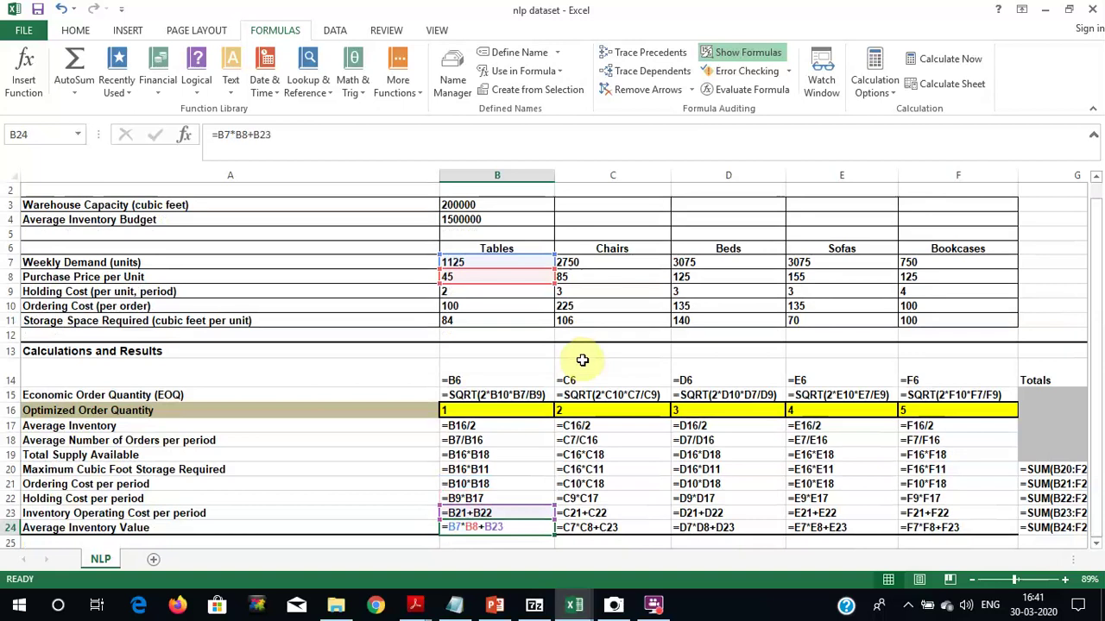
{"action": "key", "text": "Right"}
{"action": "key", "text": "Right"}
{"action": "key", "text": "Right"}
{"action": "key", "text": "Right"}
{"action": "key", "text": "Right"}
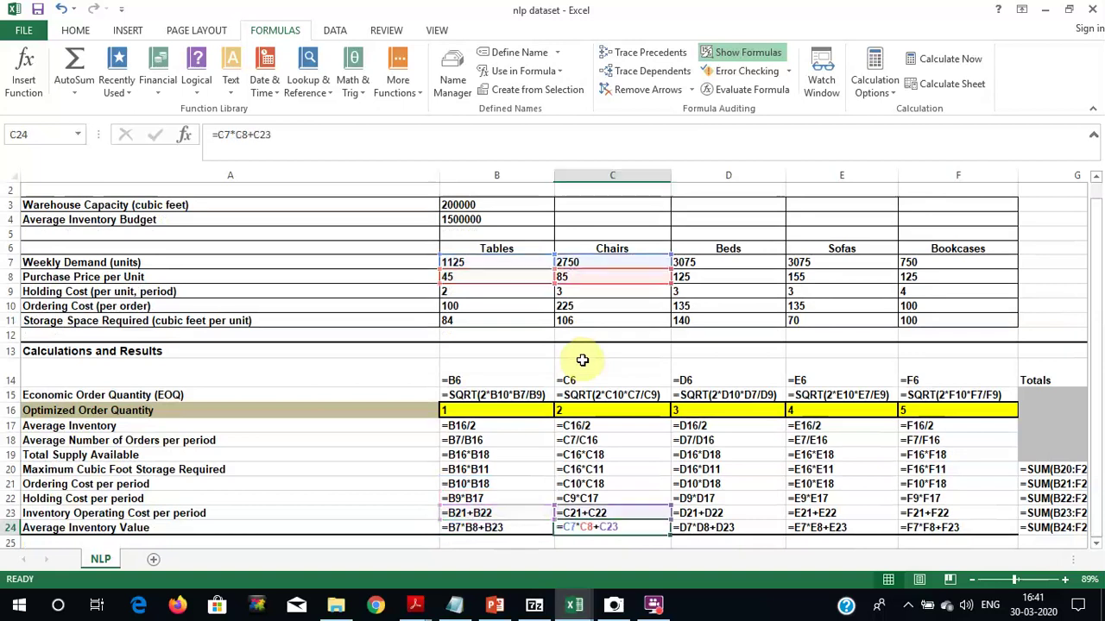
{"action": "key", "text": "Left"}
{"action": "key", "text": "Left"}
{"action": "key", "text": "Left"}
{"action": "key", "text": "Left"}
{"action": "key", "text": "Left"}
{"action": "key", "text": "Left"}
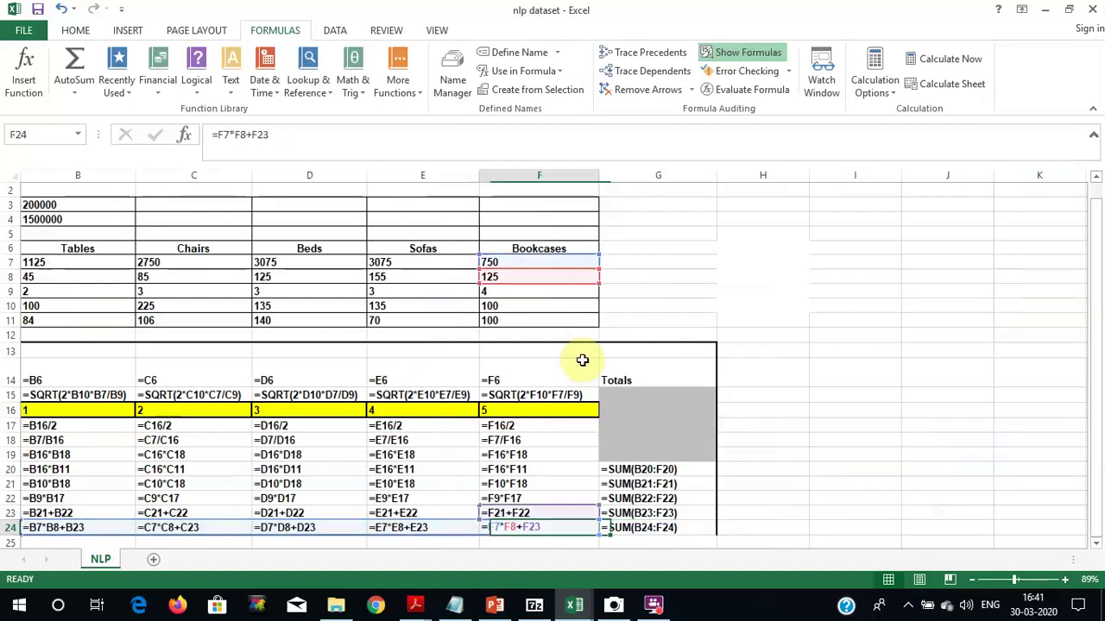
- Examine the Optimized Order Quantity decision cells across row 16
{"action": "key", "text": "Up"}
{"action": "key", "text": "Up"}
{"action": "key", "text": "Up"}
{"action": "key", "text": "Up"}
{"action": "key", "text": "Up"}
{"action": "key", "text": "Up"}
{"action": "key", "text": "Up"}
{"action": "key", "text": "Up"}
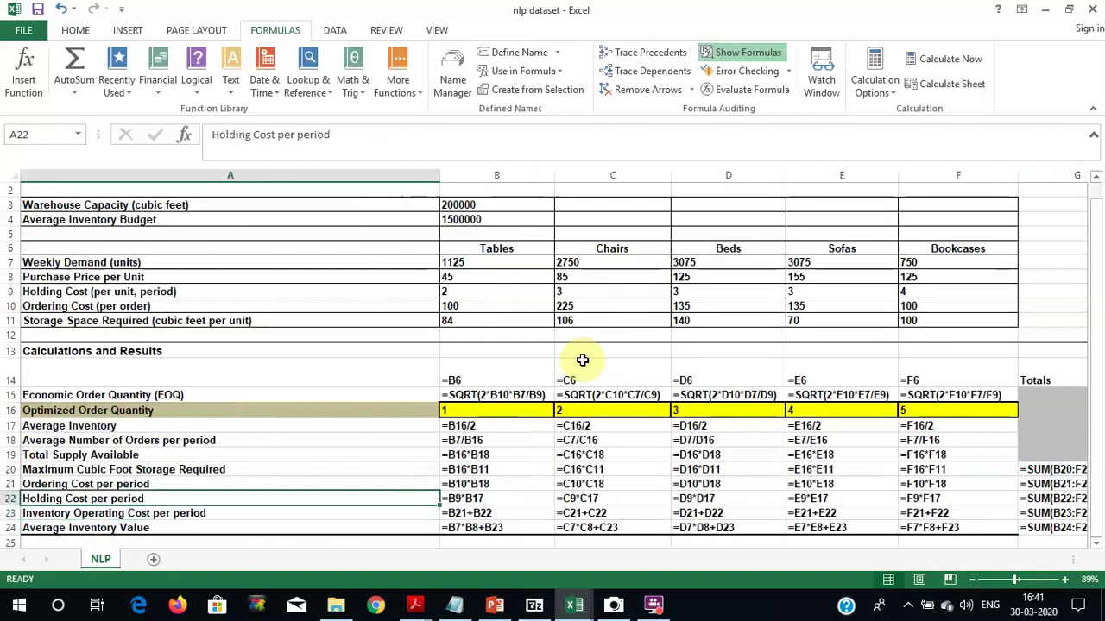
{"action": "key", "text": "Right"}
{"action": "key", "text": "Right"}
{"action": "key", "text": "Right"}
{"action": "key", "text": "Right"}
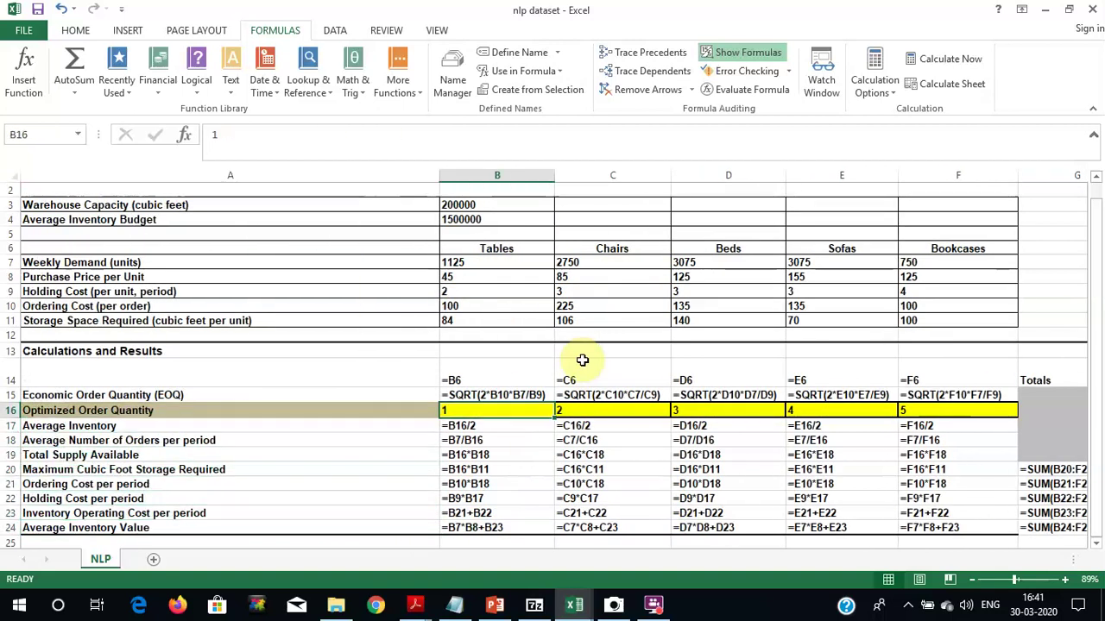
{"action": "key", "text": "Right"}
{"action": "key", "text": "Left"}
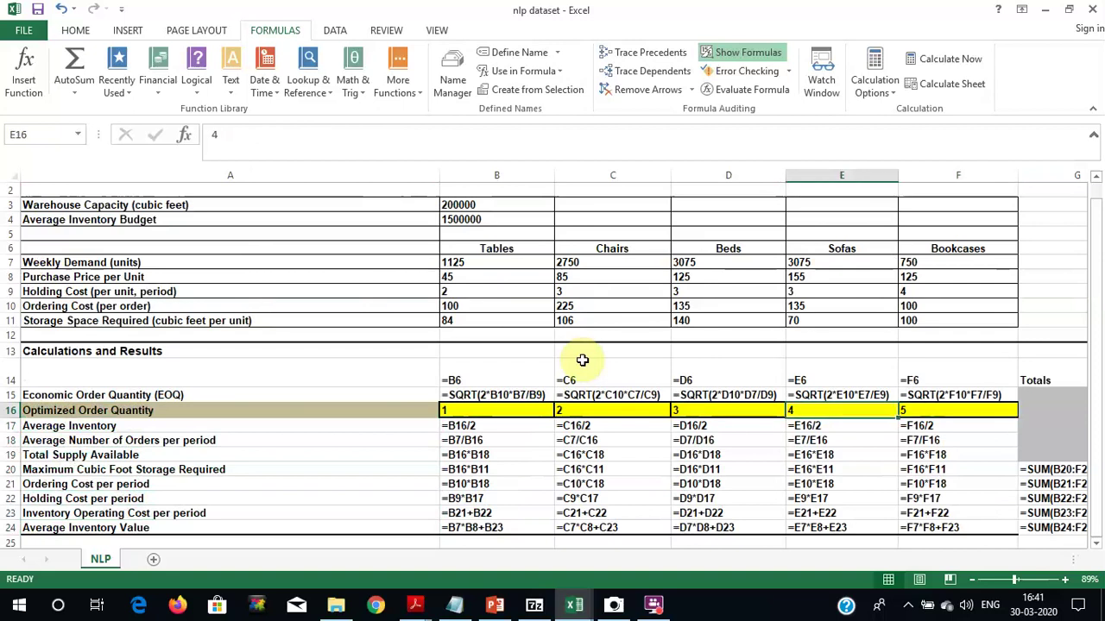
- Switch to PowerPoint, present the current Formulation of NLP Models slide as a slide show, and activate the Pen for annotating
{"action": "left_click", "coordinate": [495, 605]}
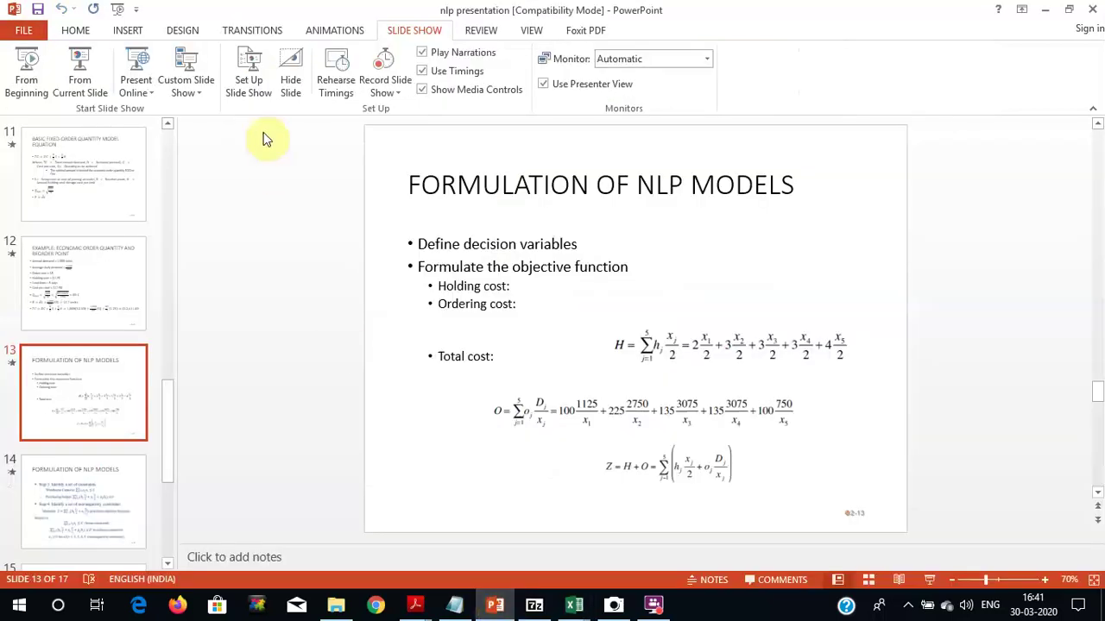
{"action": "left_click", "coordinate": [90, 75]}
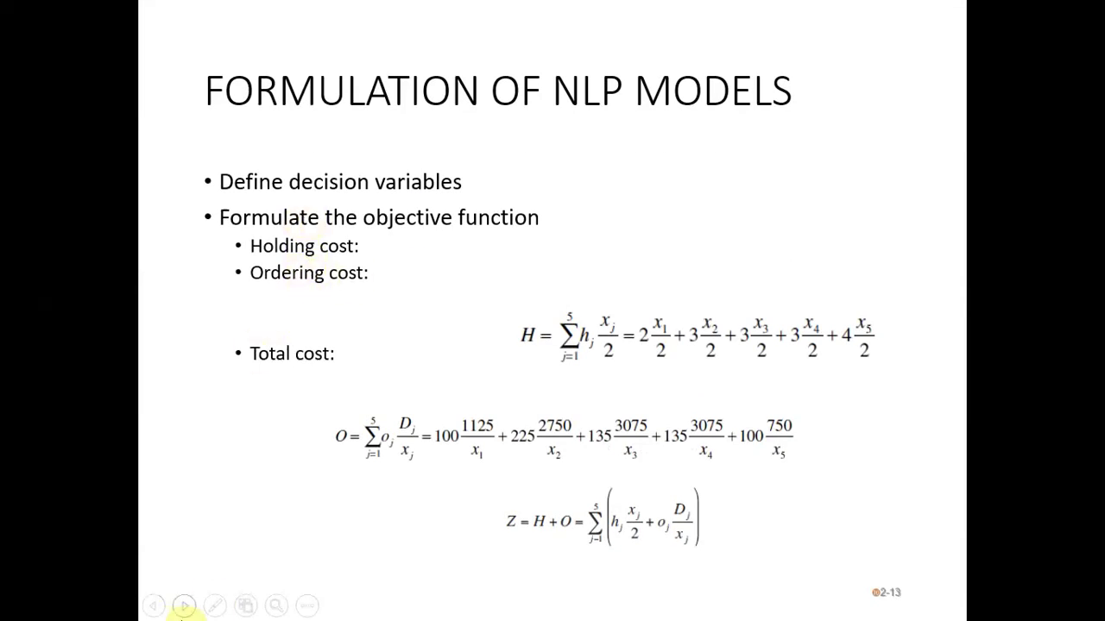
{"action": "left_click", "coordinate": [214, 607]}
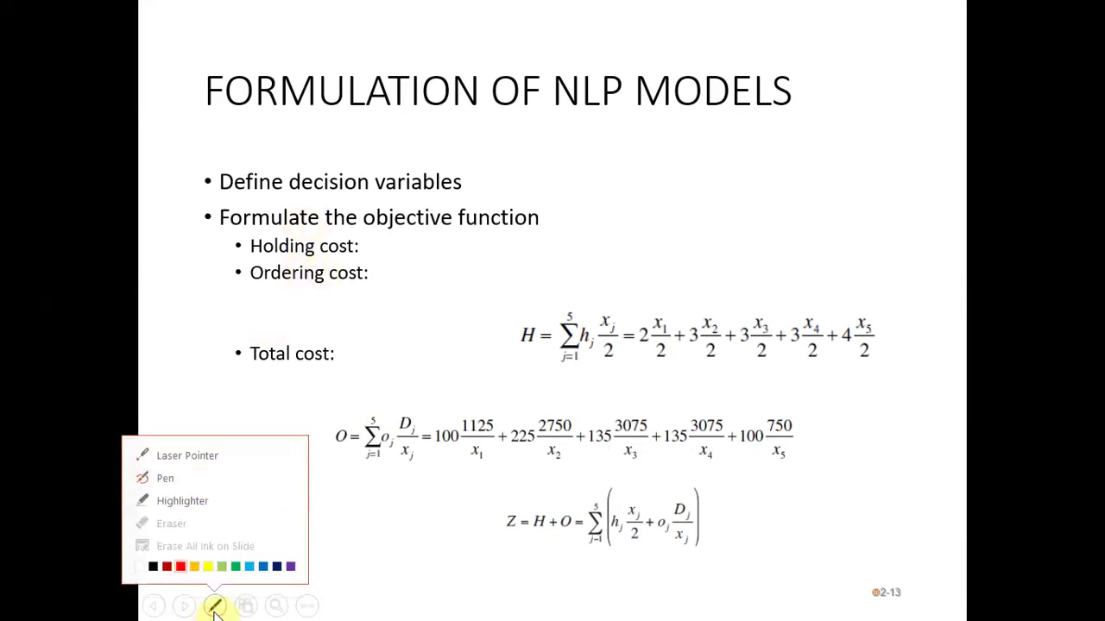
{"action": "left_click", "coordinate": [200, 480]}
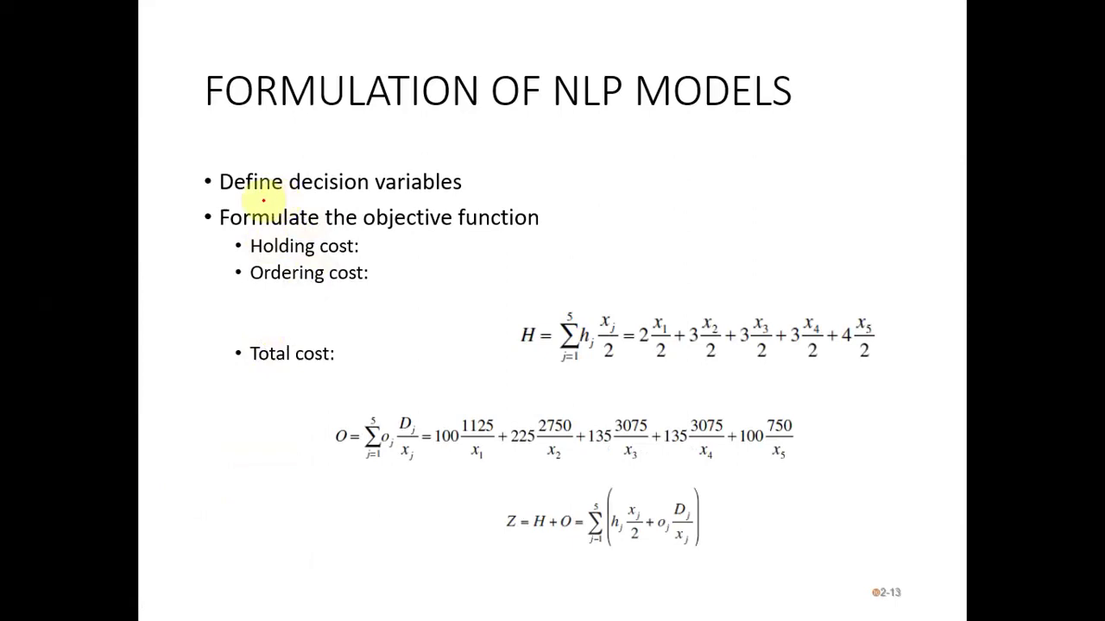
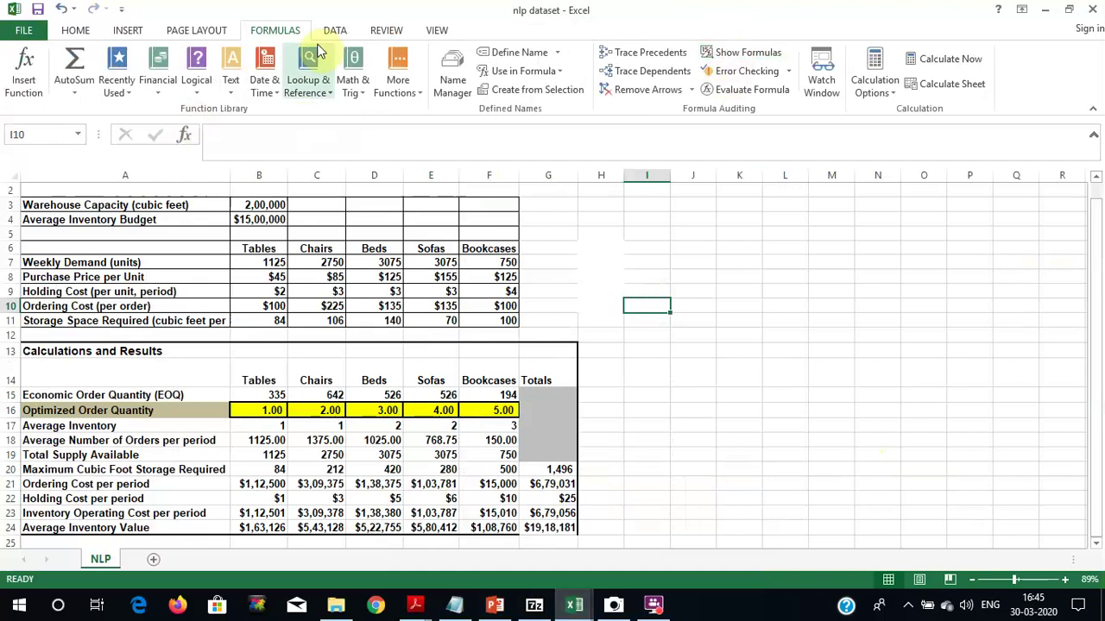
- Set up Solver to minimize the total Inventory Operating Cost in G23 by changing the Optimized Order Quantity cells B16:F16
{"action": "left_click", "coordinate": [335, 30]}
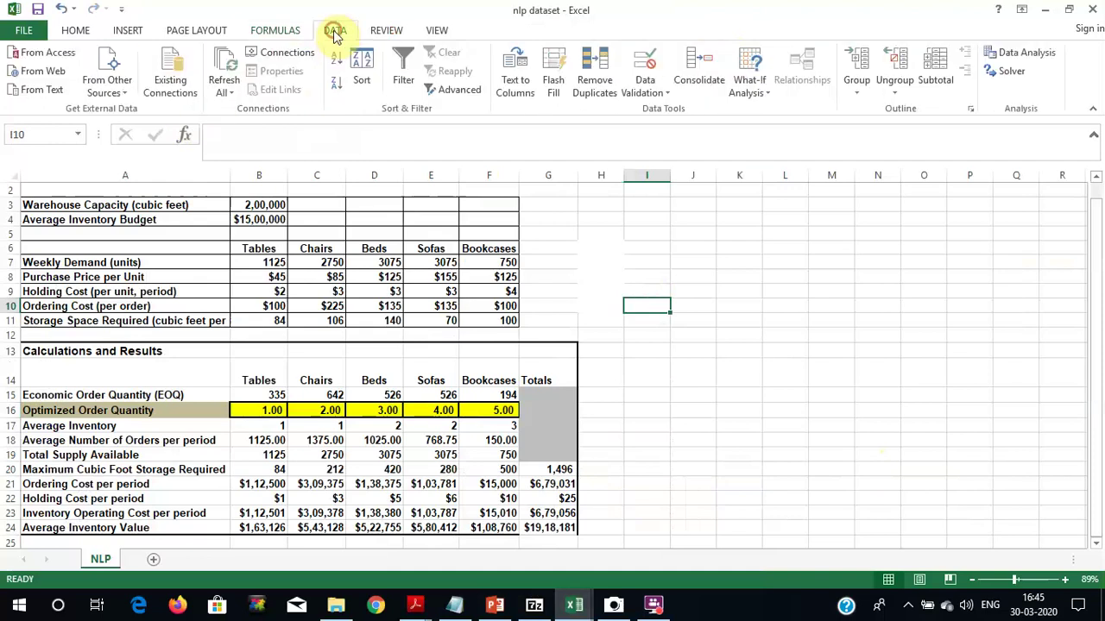
{"action": "left_click", "coordinate": [1010, 72]}
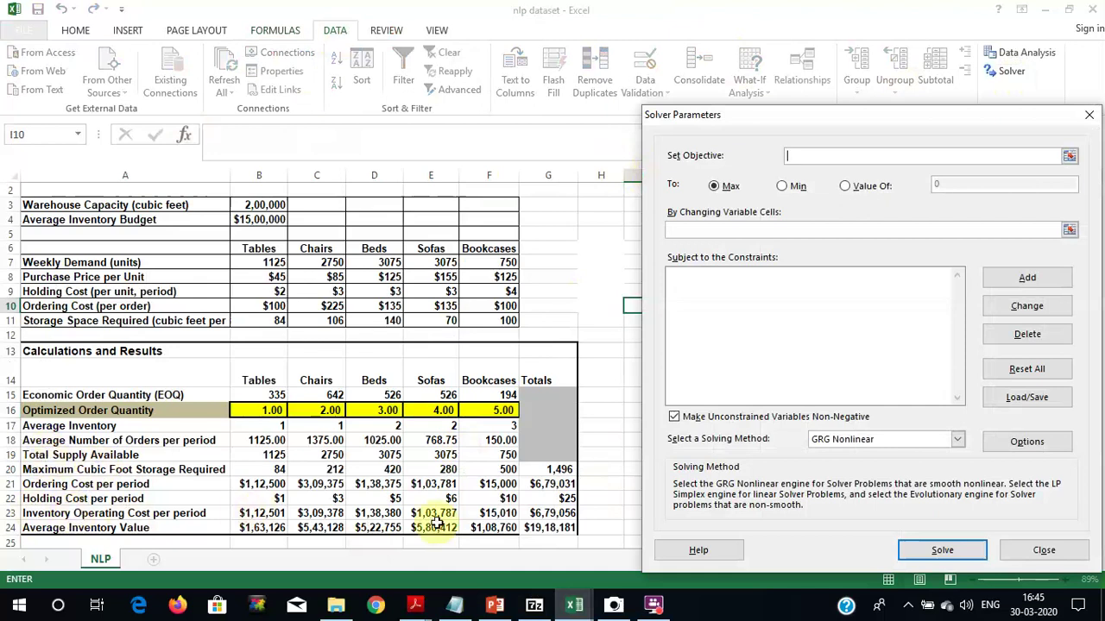
{"action": "left_click", "coordinate": [536, 514]}
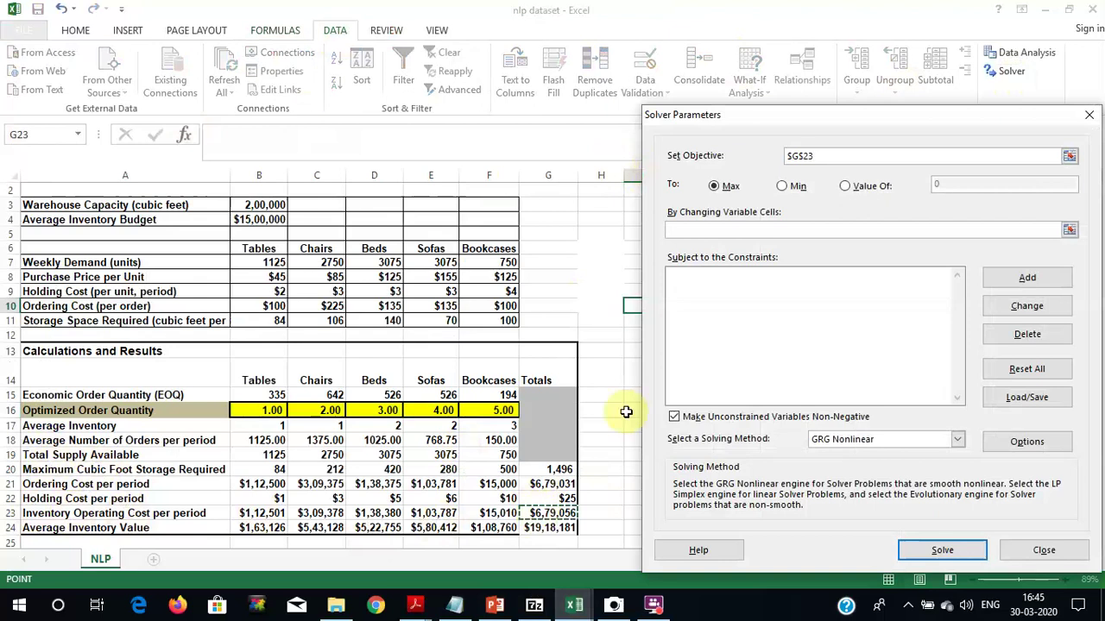
{"action": "left_click", "coordinate": [781, 186]}
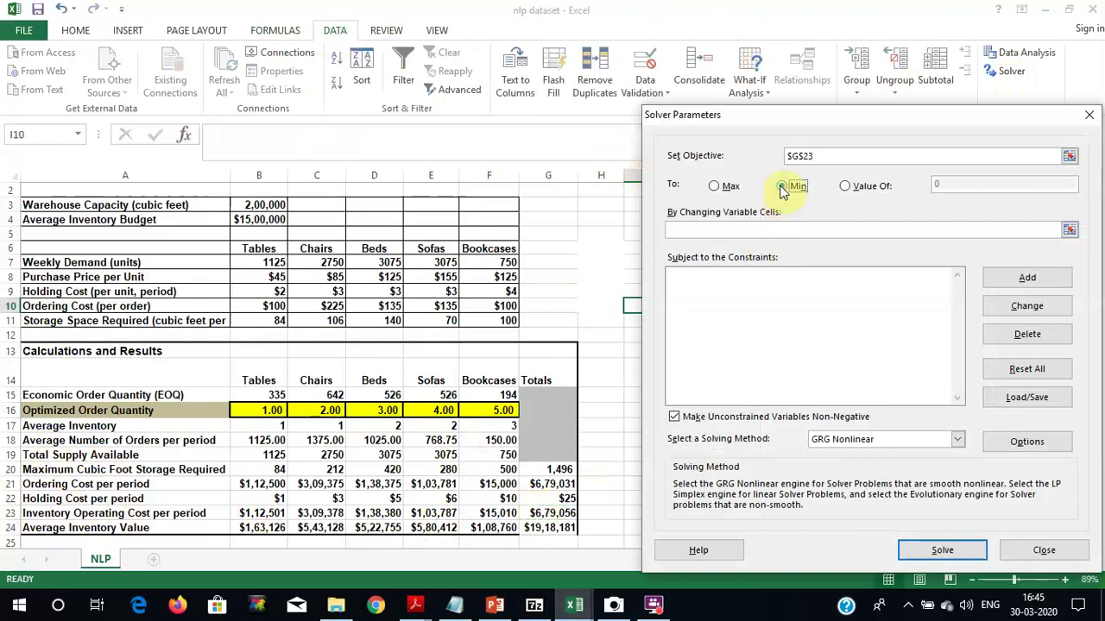
{"action": "left_click", "coordinate": [749, 230]}
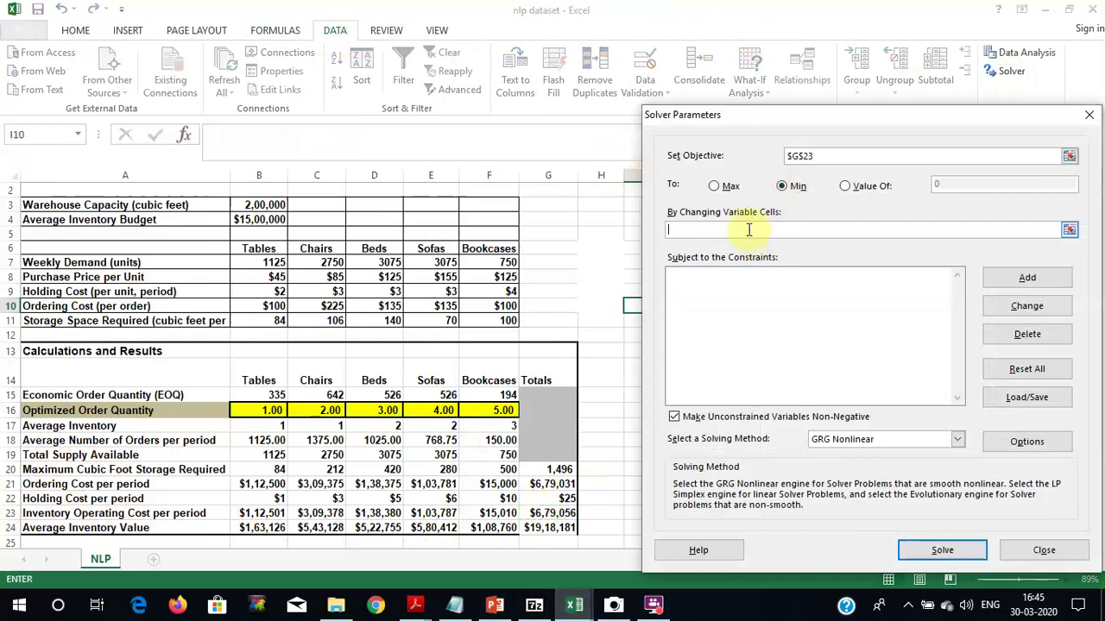
{"action": "left_click_drag", "start_coordinate": [273, 413], "coordinate": [490, 410]}
- Add the constraint $B$3 <= $B$3 to the Solver model, using the Warehouse Capacity cell
{"action": "left_click", "coordinate": [695, 280]}
{"action": "left_click", "coordinate": [1003, 283]}
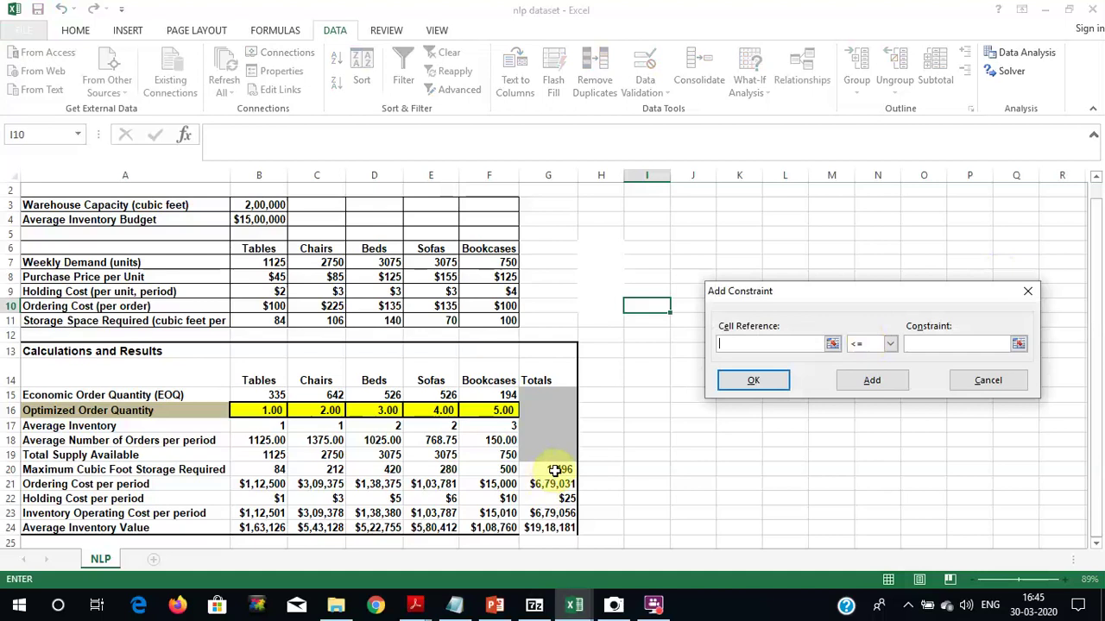
{"action": "left_click", "coordinate": [555, 469]}
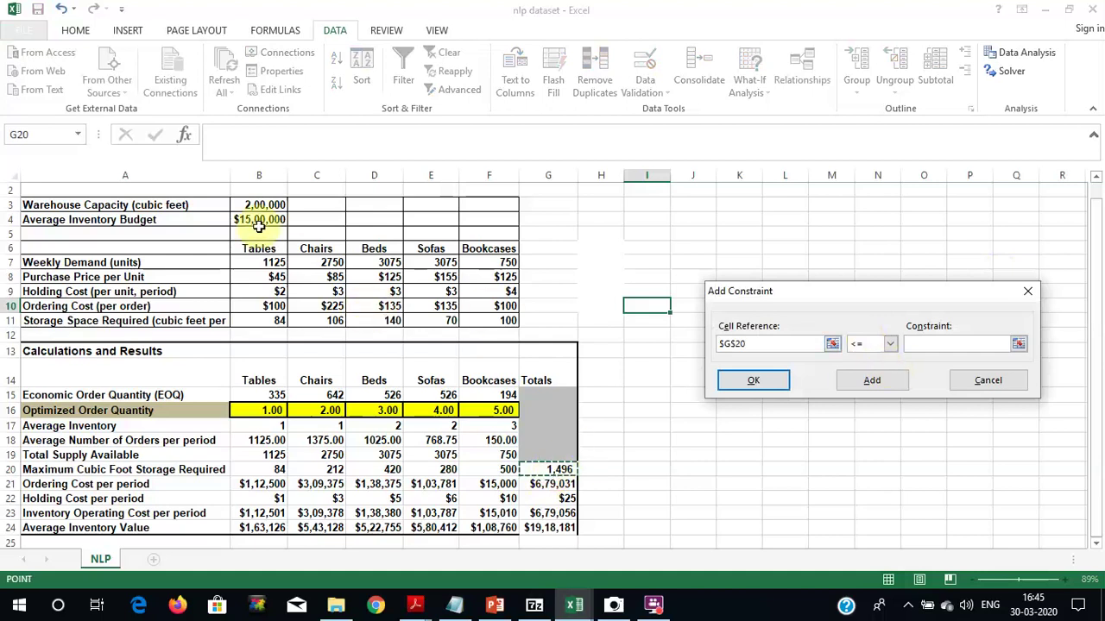
{"action": "left_click", "coordinate": [275, 205]}
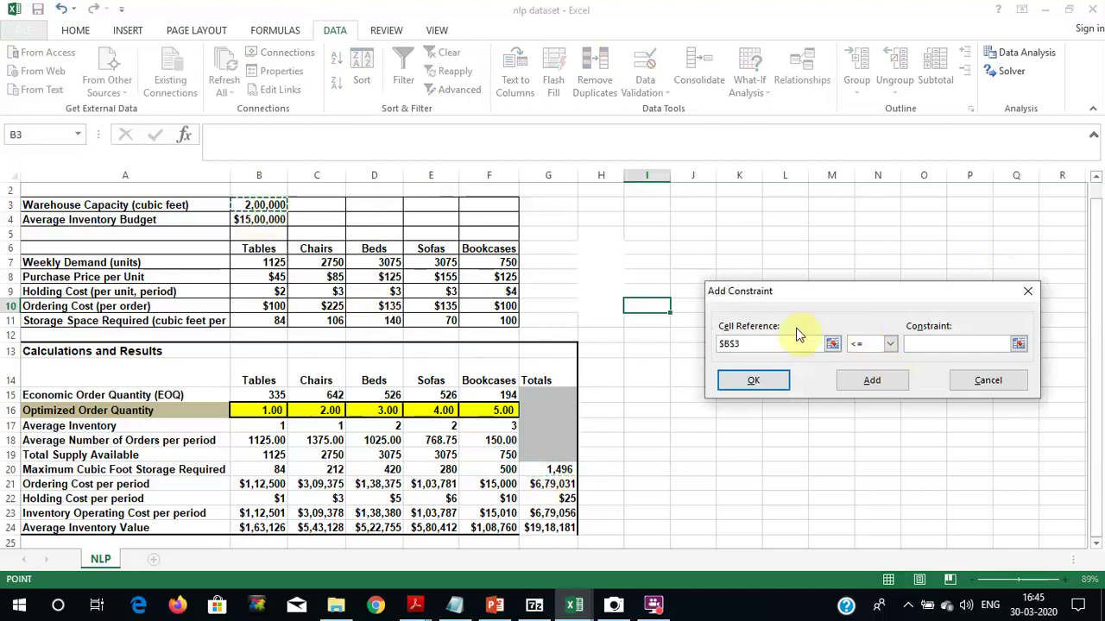
{"action": "left_click", "coordinate": [924, 345]}
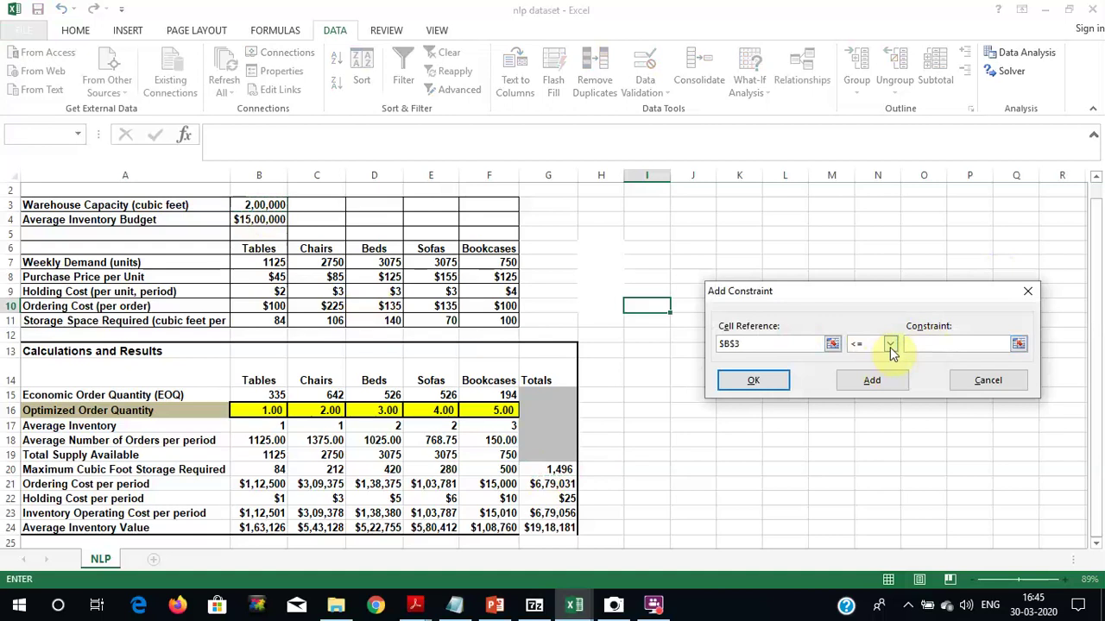
{"action": "left_click", "coordinate": [268, 203]}
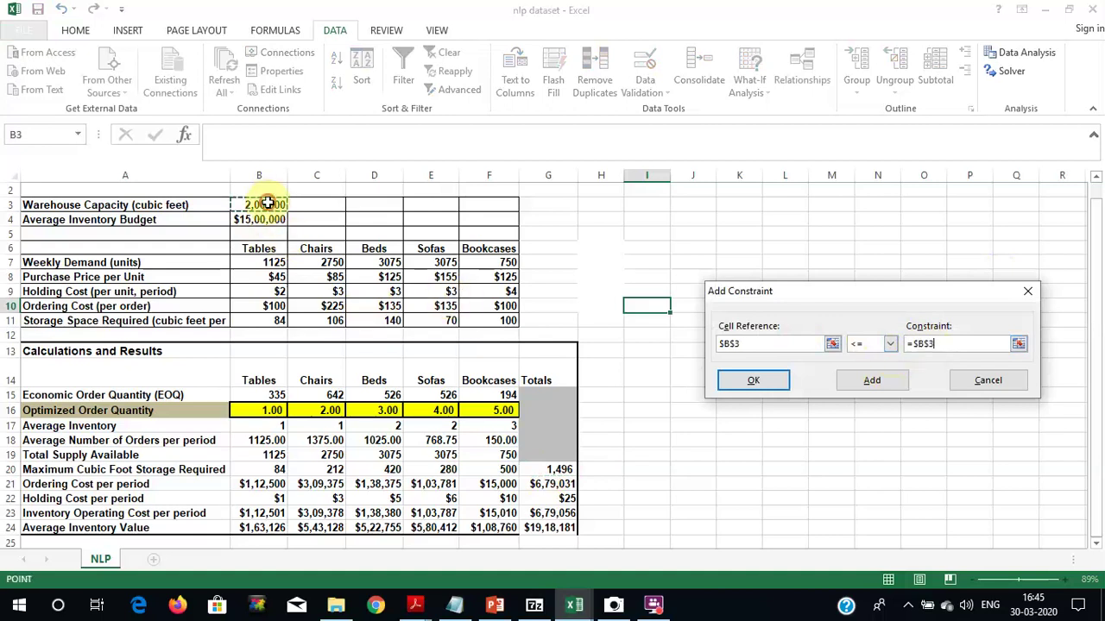
{"action": "left_click", "coordinate": [860, 384]}
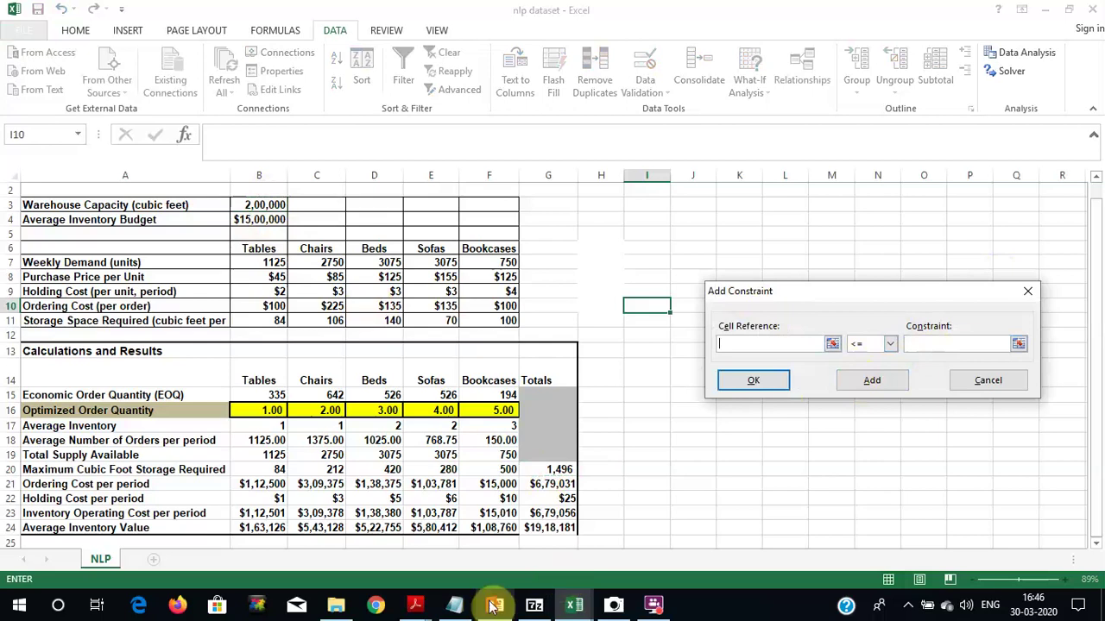
- Try to add a constraint limiting the total Average Inventory Value in G24 to at most the Average Inventory Budget in B4
{"action": "left_click", "coordinate": [549, 531]}
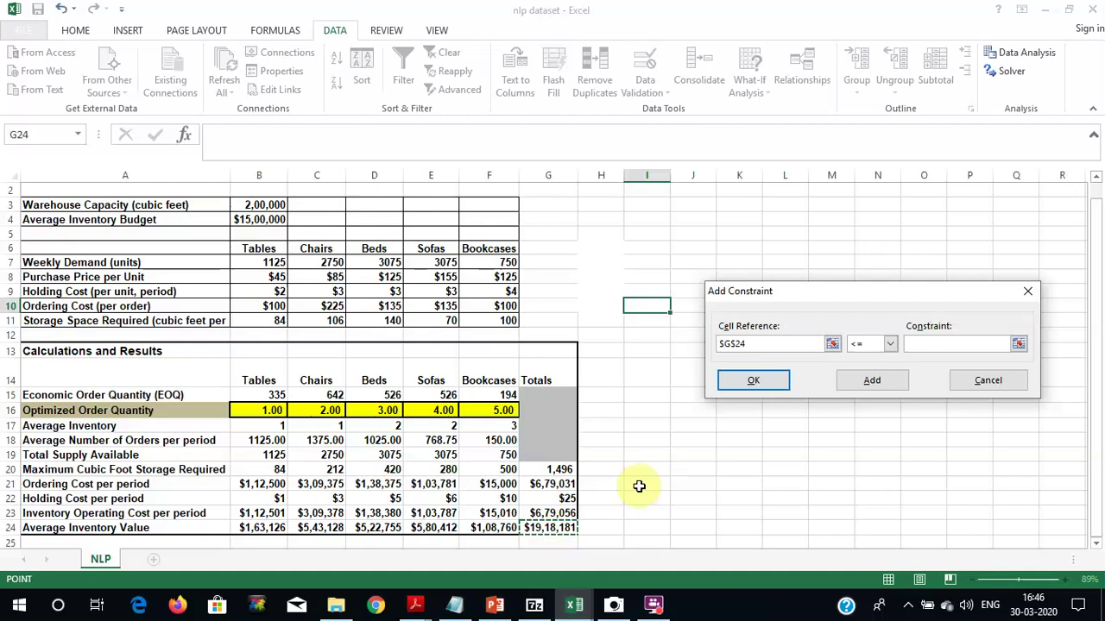
{"action": "left_click", "coordinate": [919, 346]}
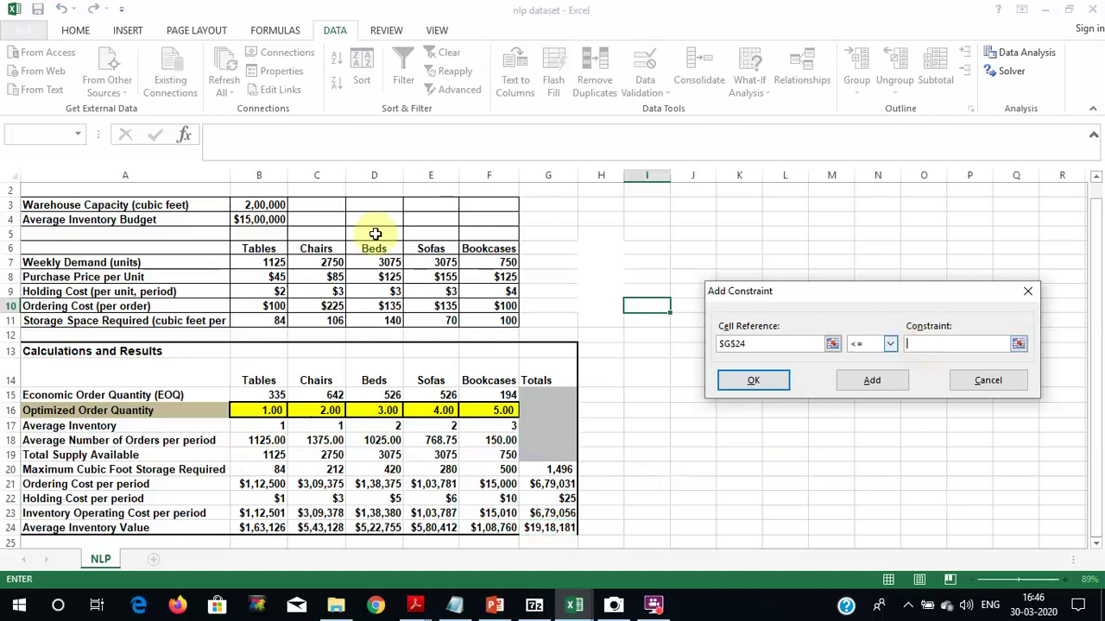
{"action": "left_click", "coordinate": [270, 222]}
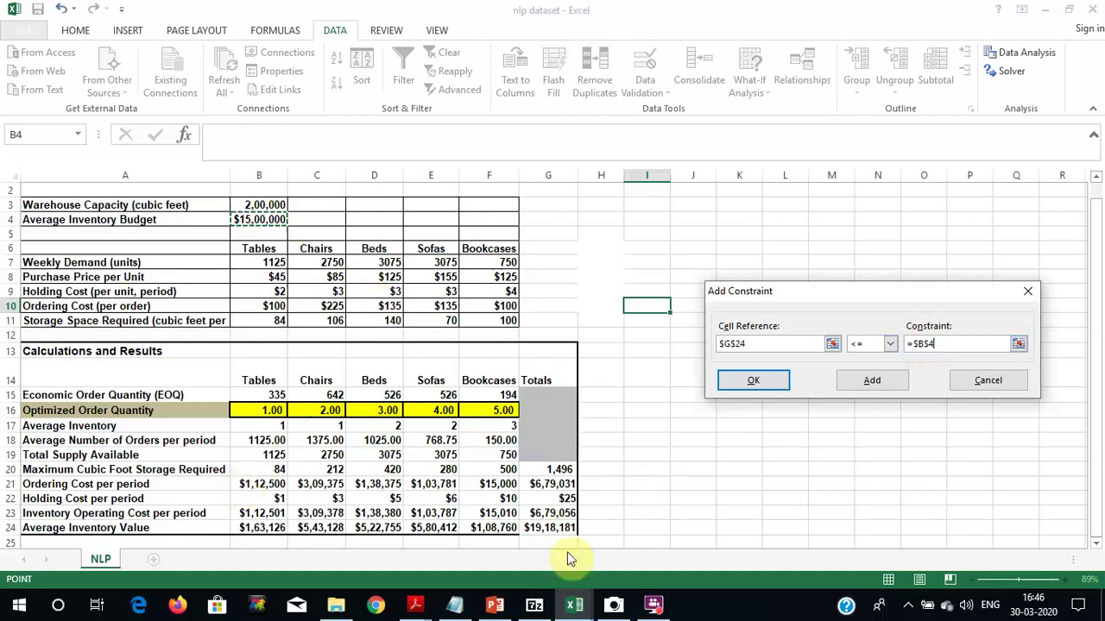
- View the NLP sheet of the nlp dataset solution workbook and cancel the pending constraint
{"action": "left_click", "coordinate": [575, 607]}
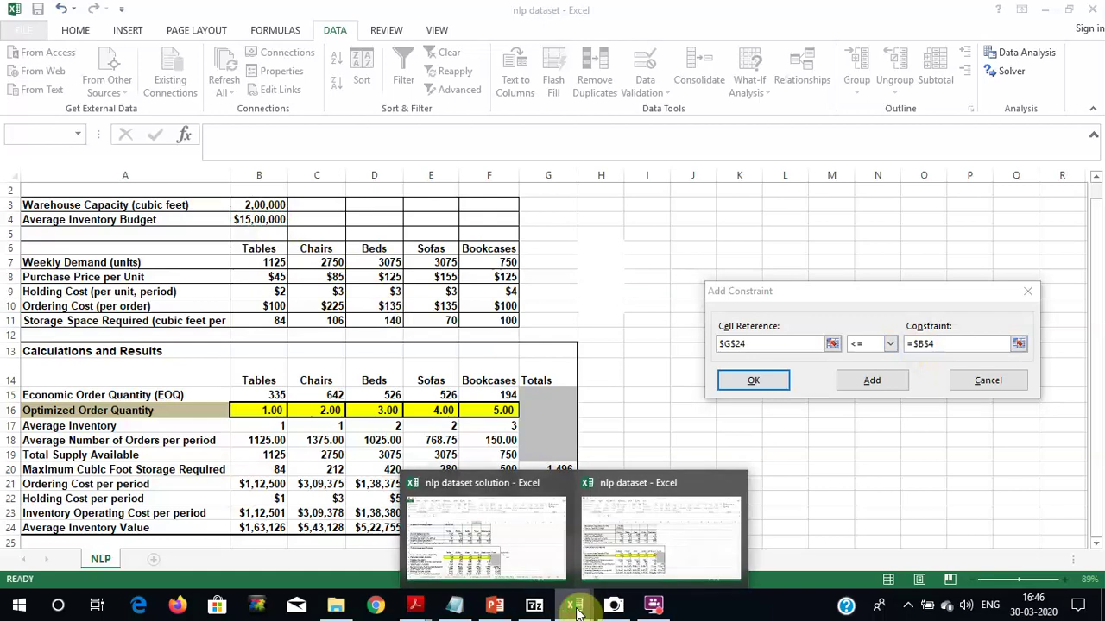
{"action": "left_click", "coordinate": [453, 561]}
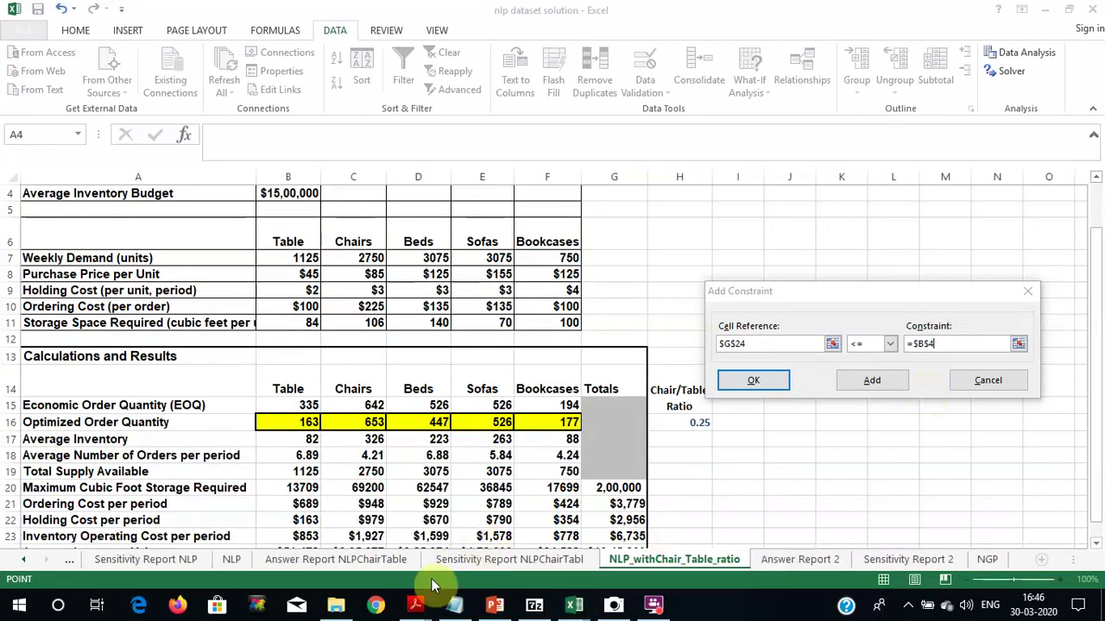
{"action": "left_click", "coordinate": [235, 557]}
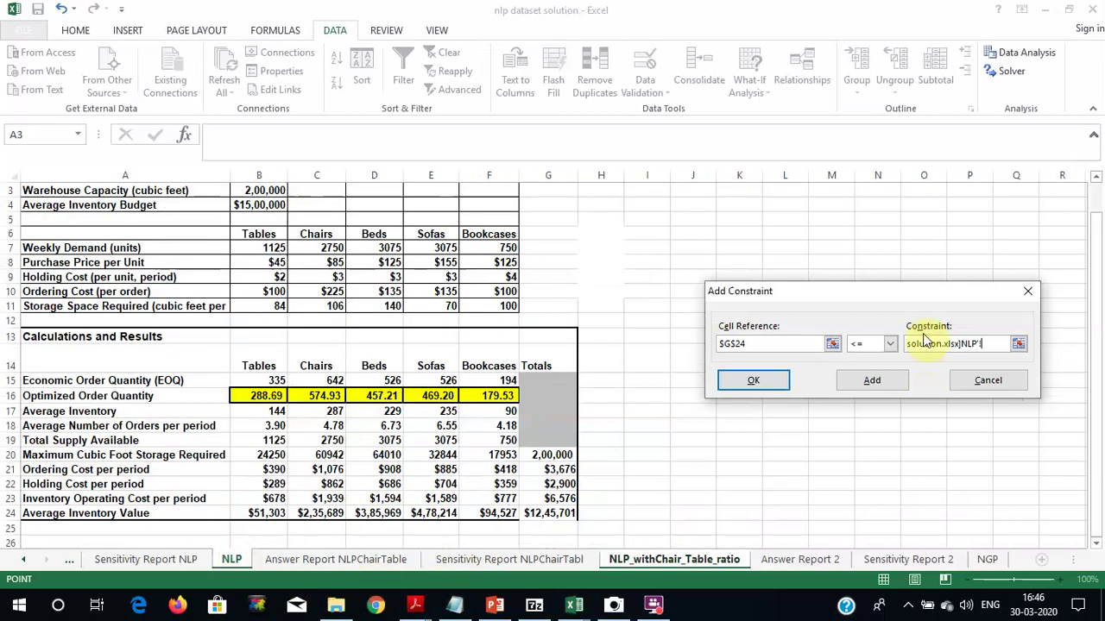
{"action": "left_click", "coordinate": [1027, 294]}
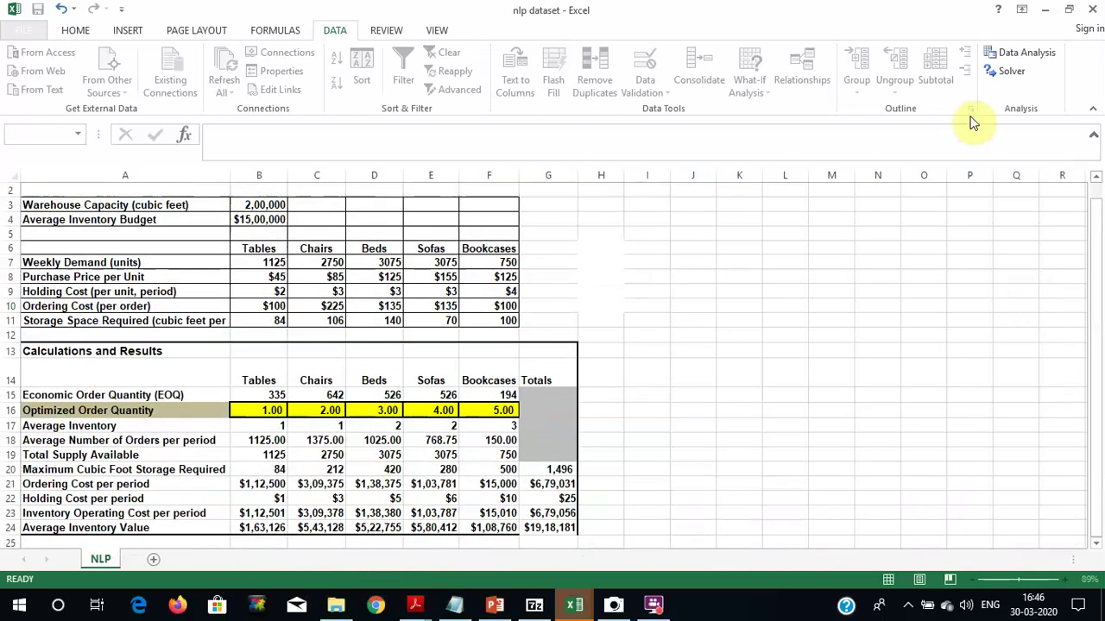
- Review the Solver parameters and the constraint formulation slide in PowerPoint, and return to the nlp dataset workbook in Excel
{"action": "left_click", "coordinate": [1010, 71]}
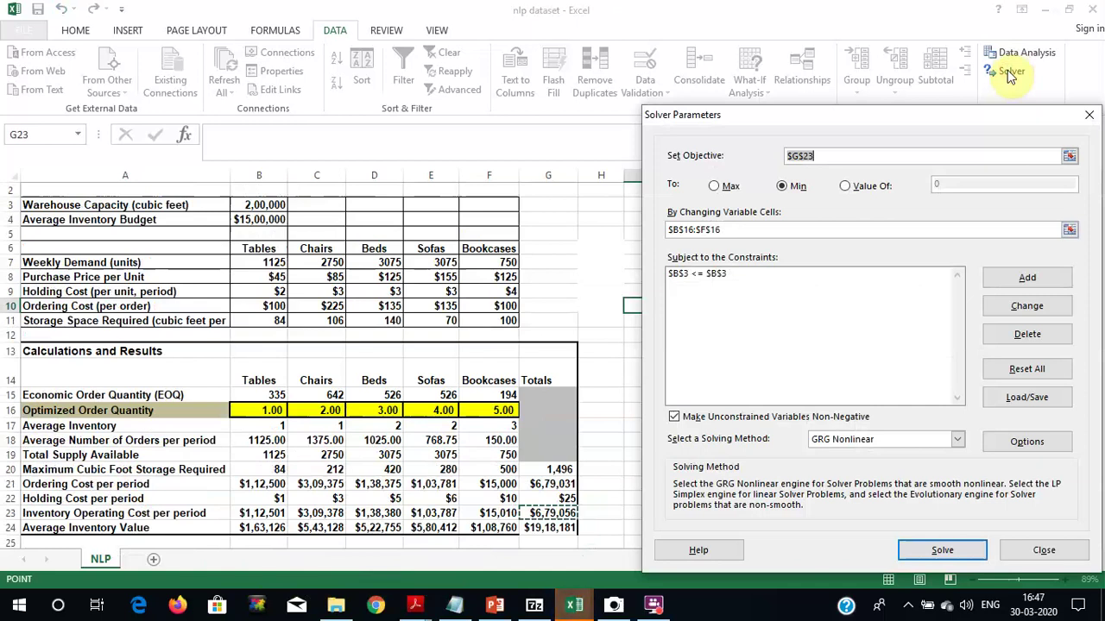
{"action": "left_click", "coordinate": [1091, 117]}
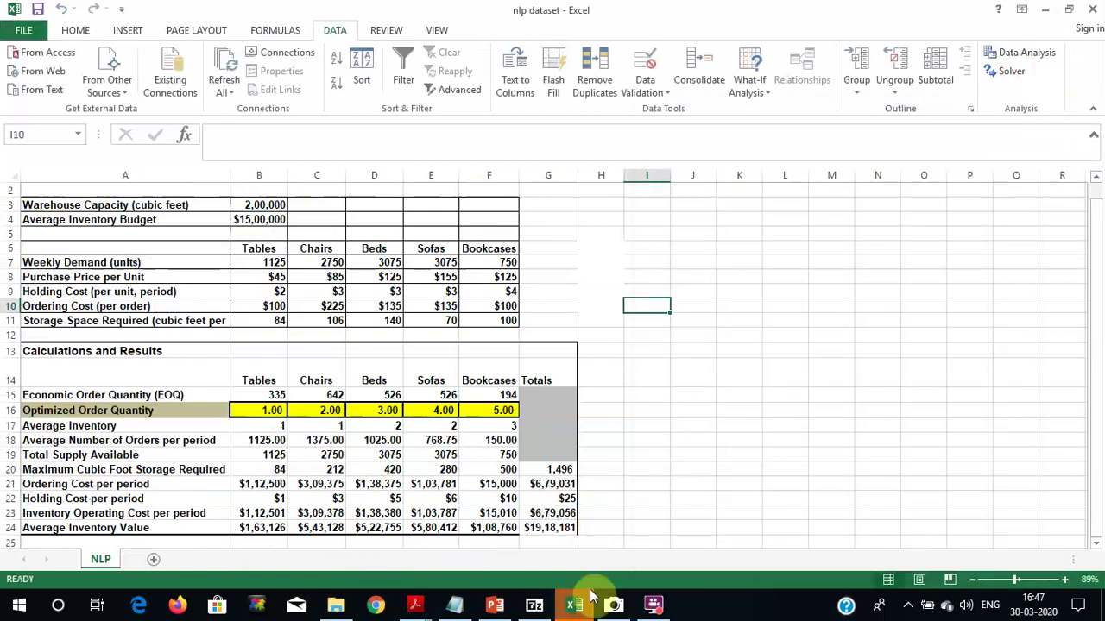
{"action": "left_click", "coordinate": [501, 606]}
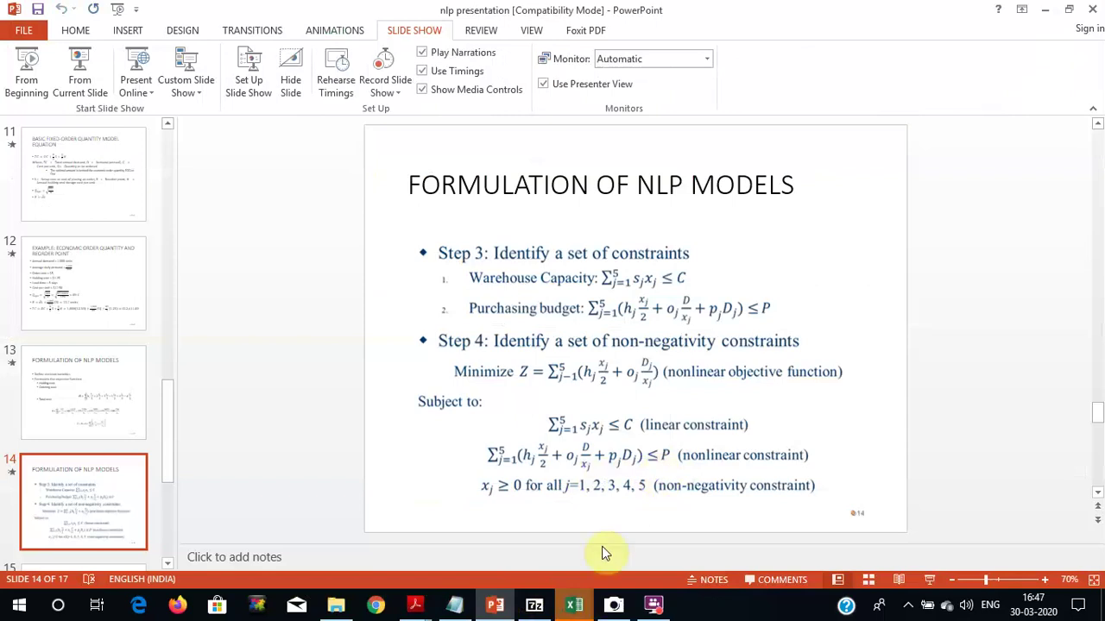
{"action": "left_click", "coordinate": [575, 606]}
{"action": "left_click", "coordinate": [643, 543]}
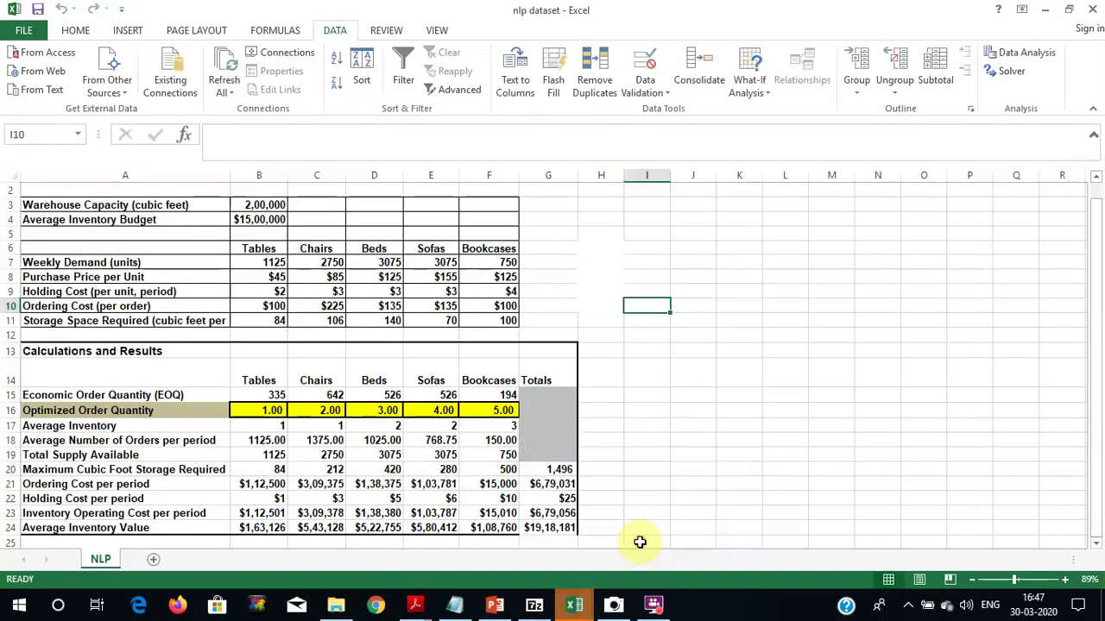
- Add a Solver constraint limiting the total Average Inventory Value in $G$24 to at most the Average Inventory Budget in $B$4
{"action": "left_click", "coordinate": [1011, 73]}
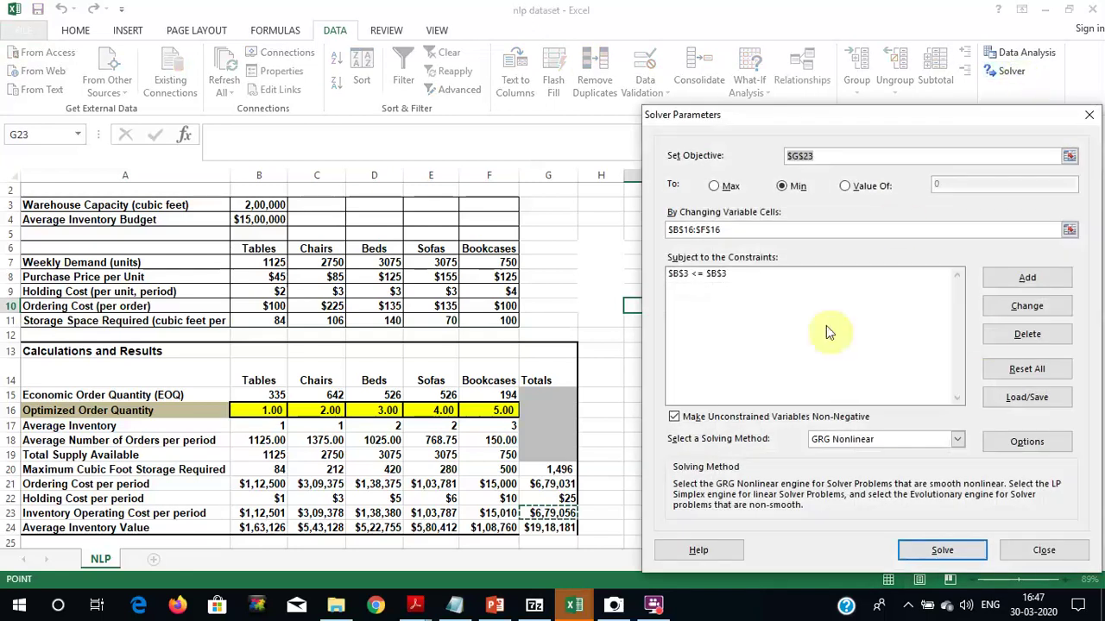
{"action": "left_click", "coordinate": [1025, 283]}
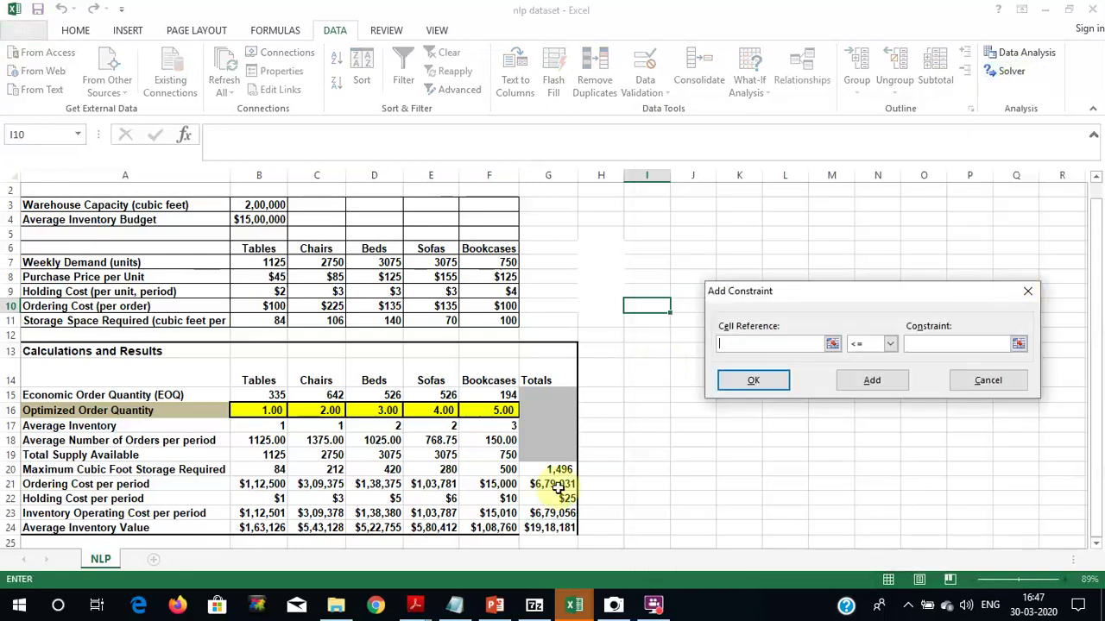
{"action": "left_click", "coordinate": [548, 530]}
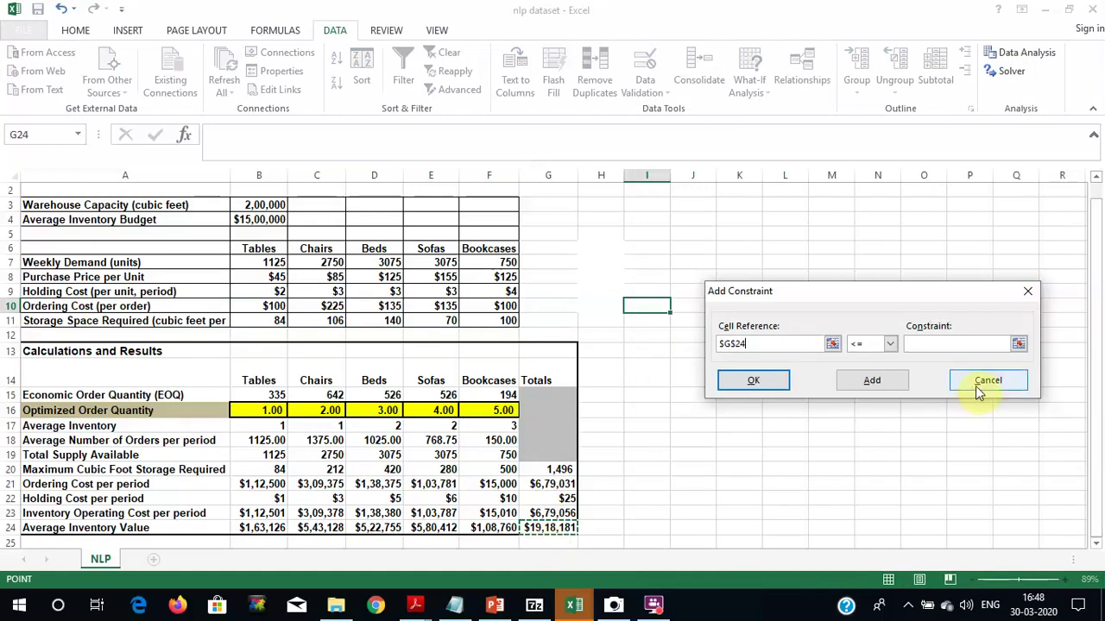
{"action": "left_click", "coordinate": [932, 339]}
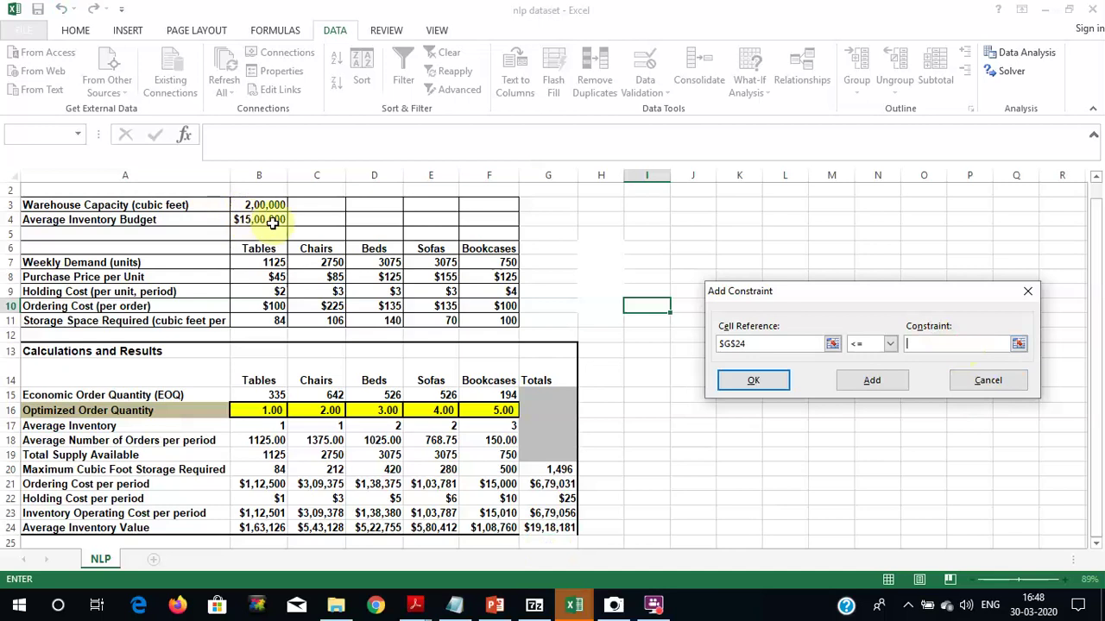
{"action": "left_click", "coordinate": [265, 222]}
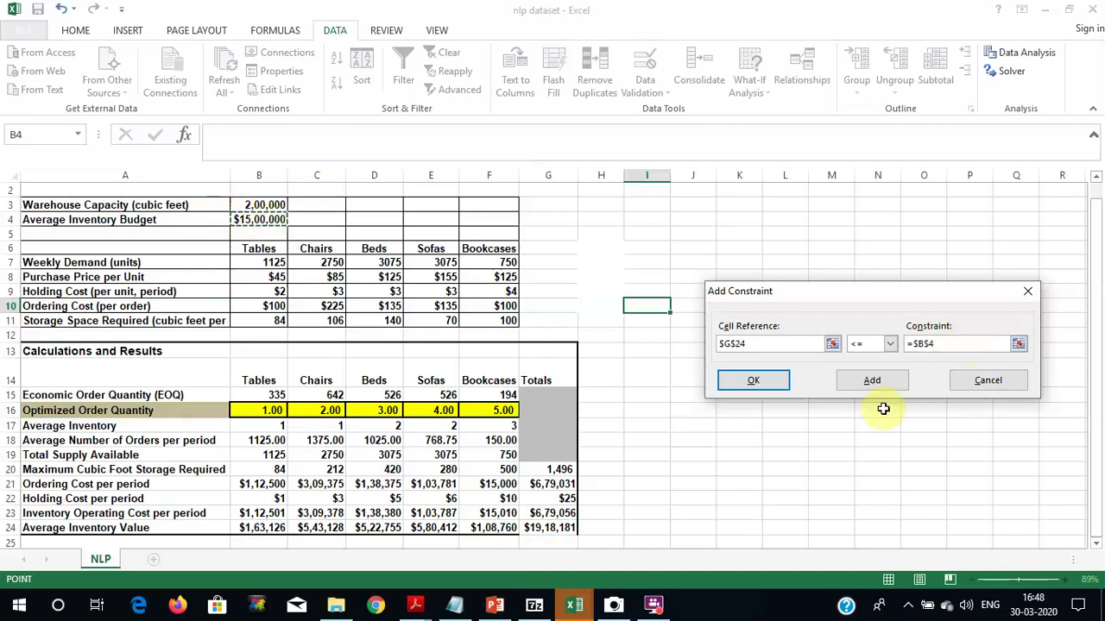
{"action": "left_click", "coordinate": [874, 382]}
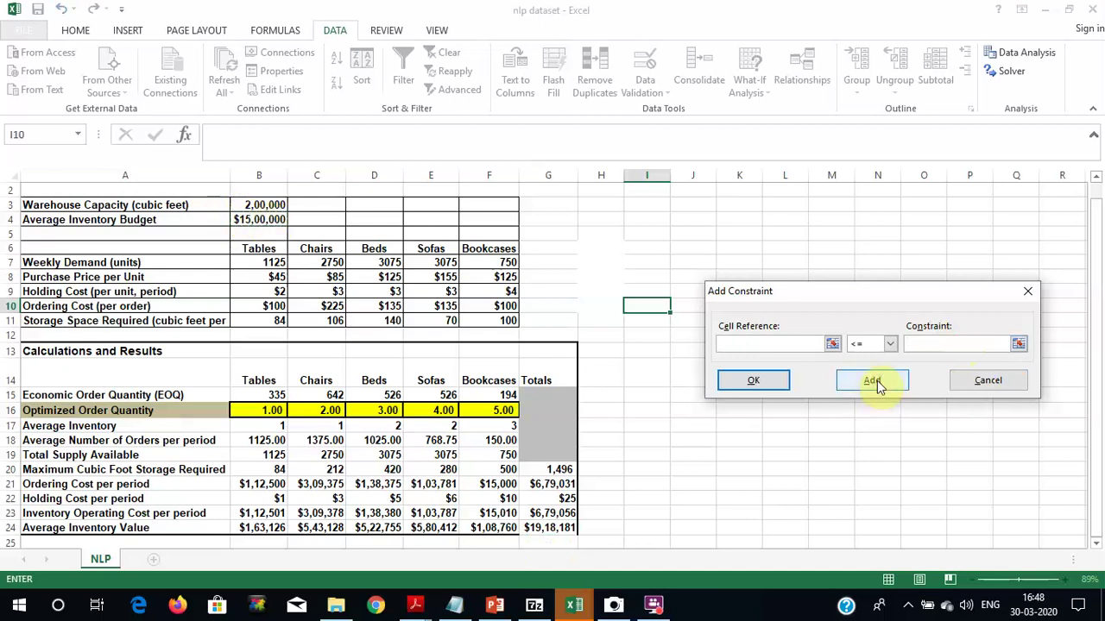
{"action": "left_click", "coordinate": [763, 386]}
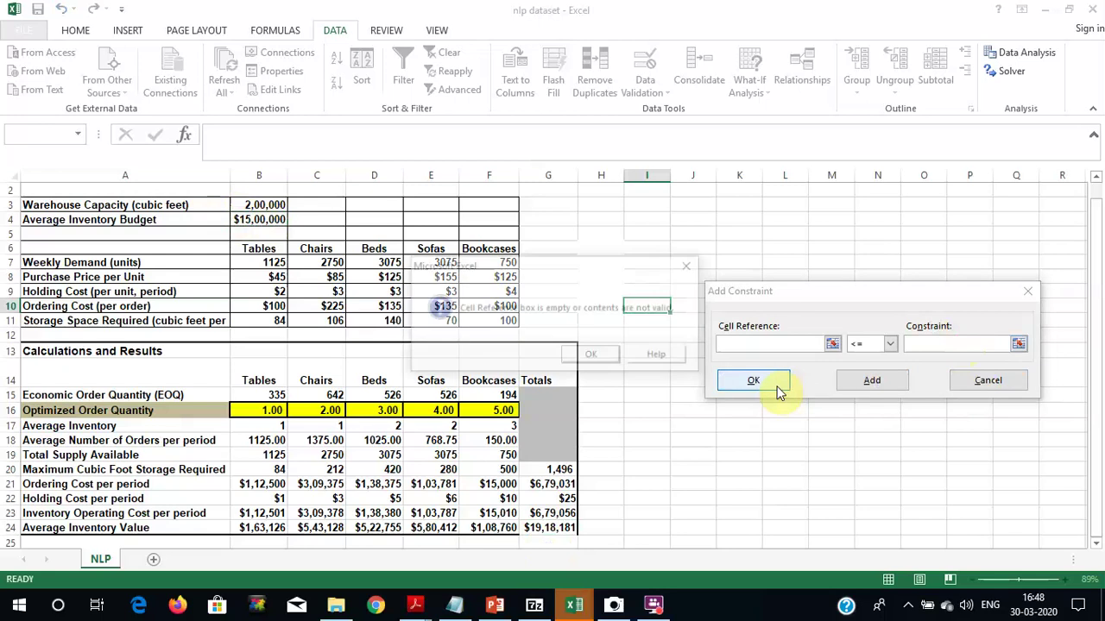
{"action": "left_click", "coordinate": [596, 357]}
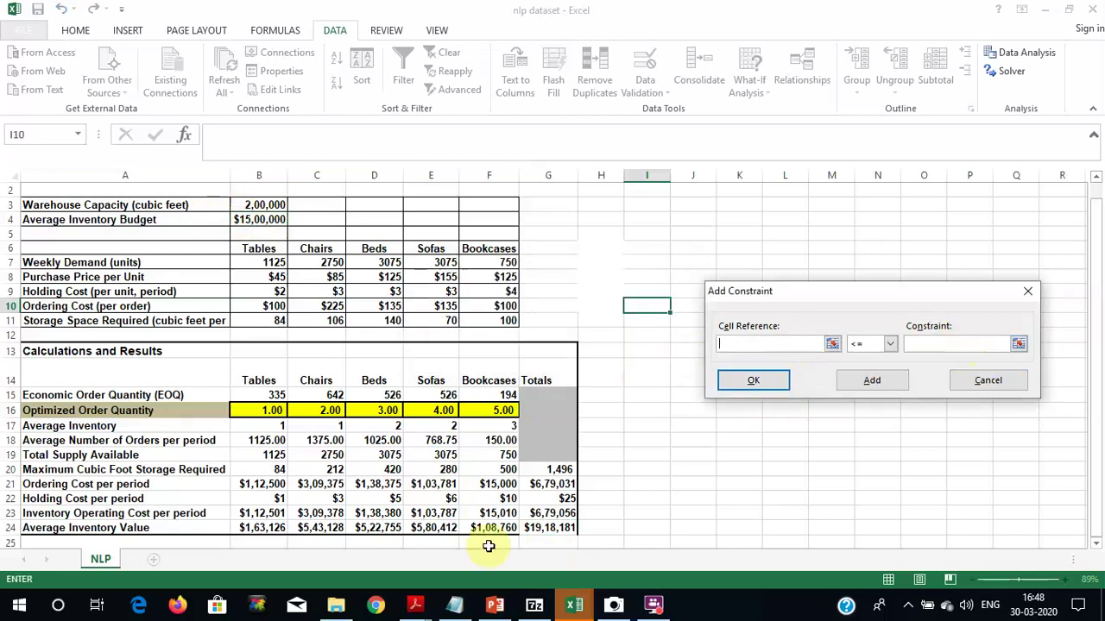
- Add the constraint $G$24 <= $B$4 to the Solver model a second time and leave the constraint entry
{"action": "left_click", "coordinate": [550, 527]}
{"action": "left_click", "coordinate": [950, 346]}
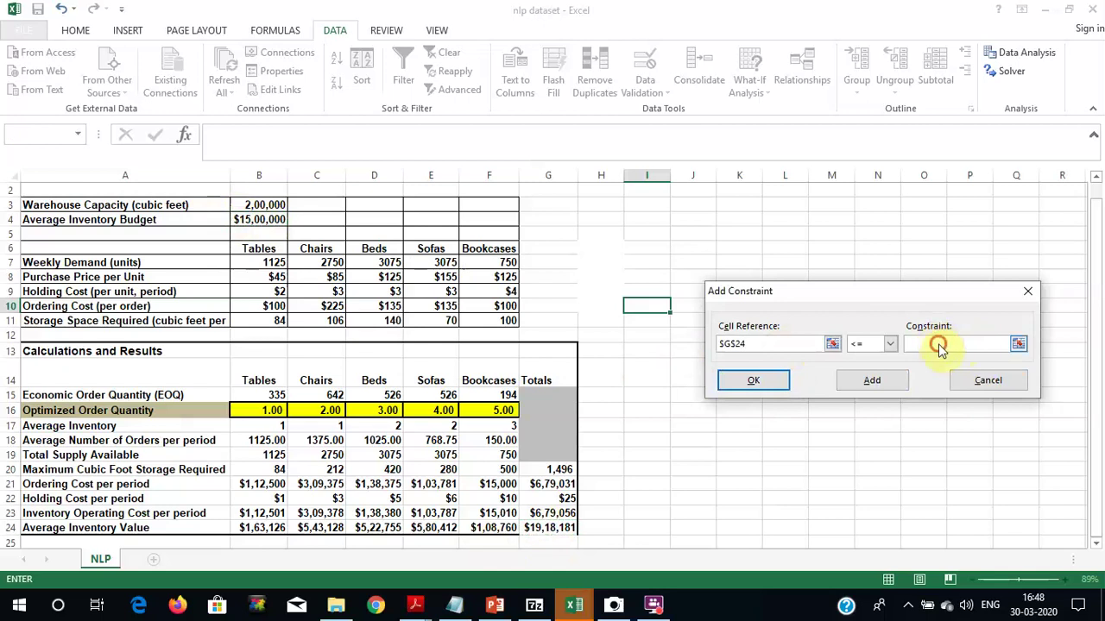
{"action": "left_click", "coordinate": [275, 221]}
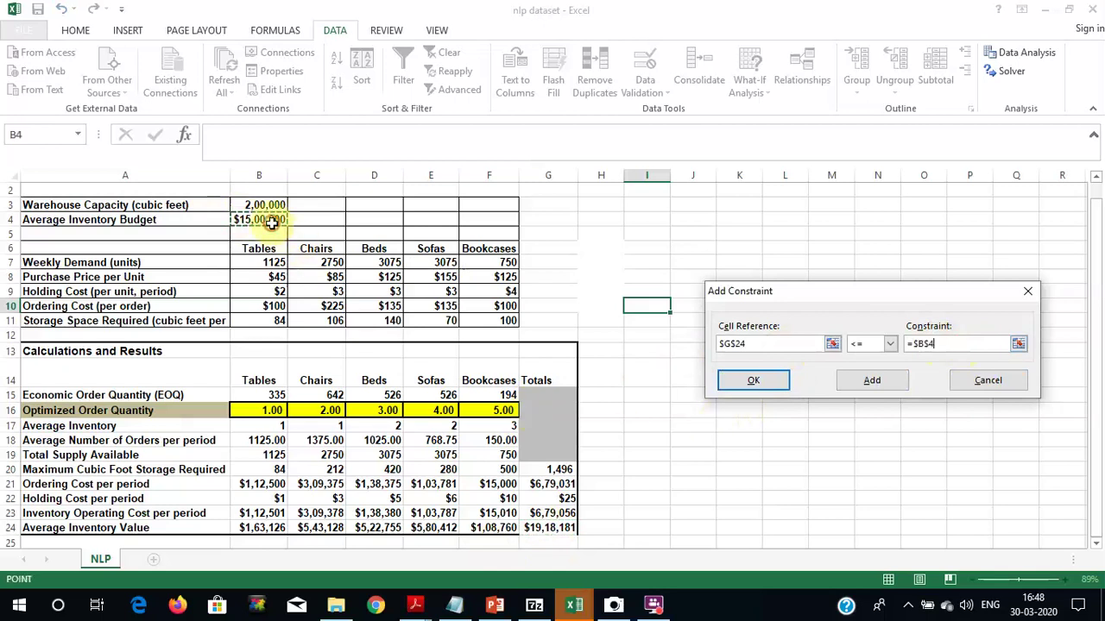
{"action": "left_click", "coordinate": [872, 386]}
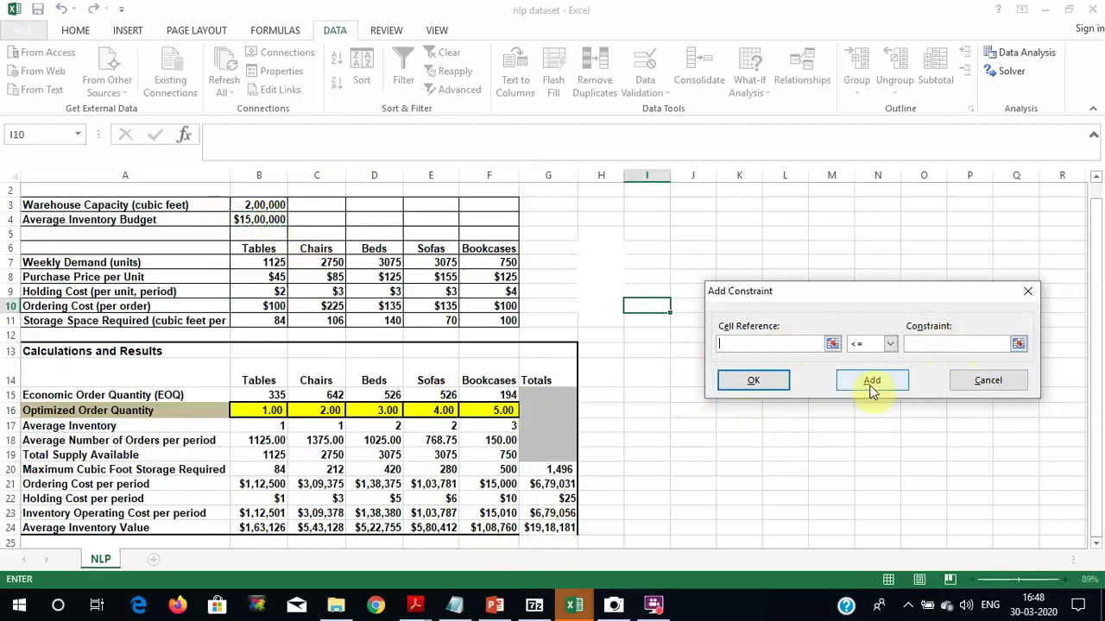
{"action": "left_click", "coordinate": [747, 384]}
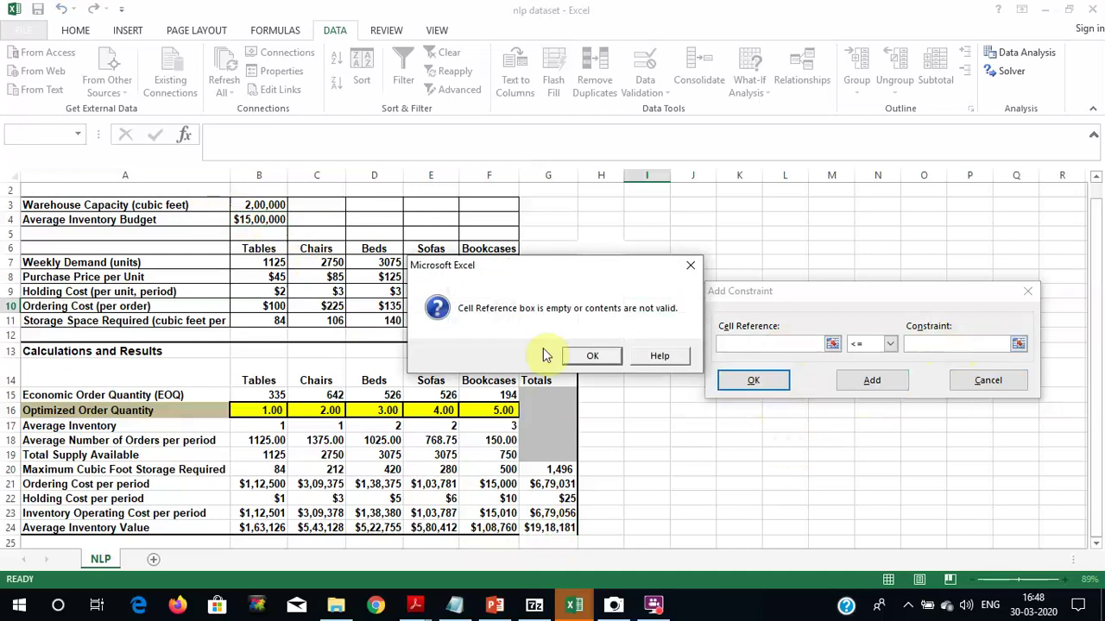
{"action": "left_click", "coordinate": [596, 356]}
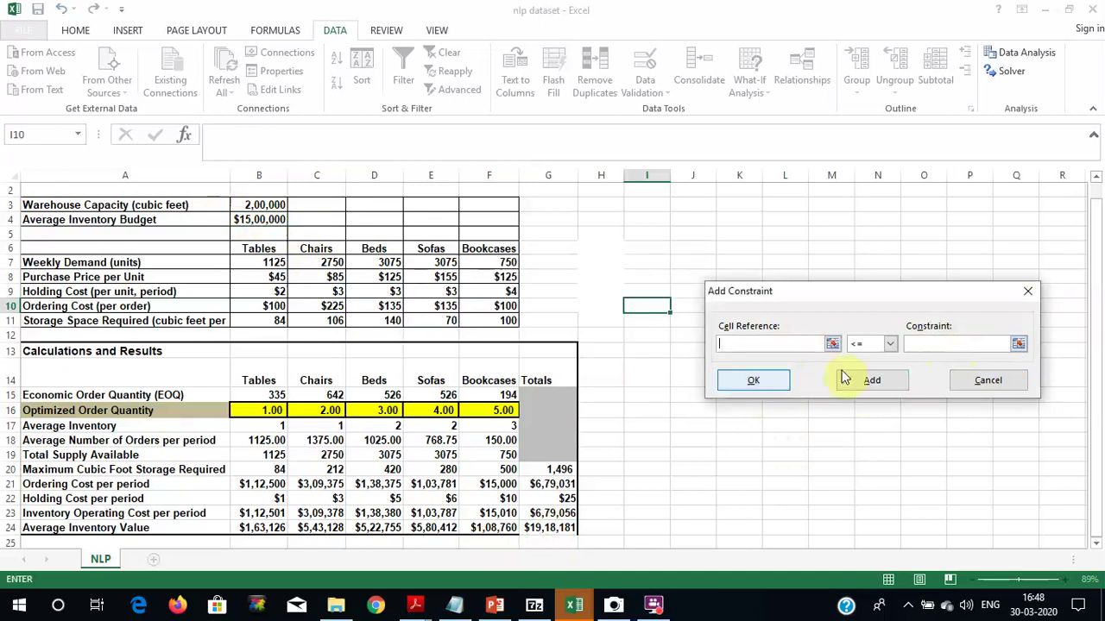
{"action": "left_click", "coordinate": [1028, 291]}
- Delete the duplicate $G$24 <= $B$4 constraint and the $B$3 <= $B$3 constraint from the Solver model
{"action": "left_click", "coordinate": [1011, 75]}
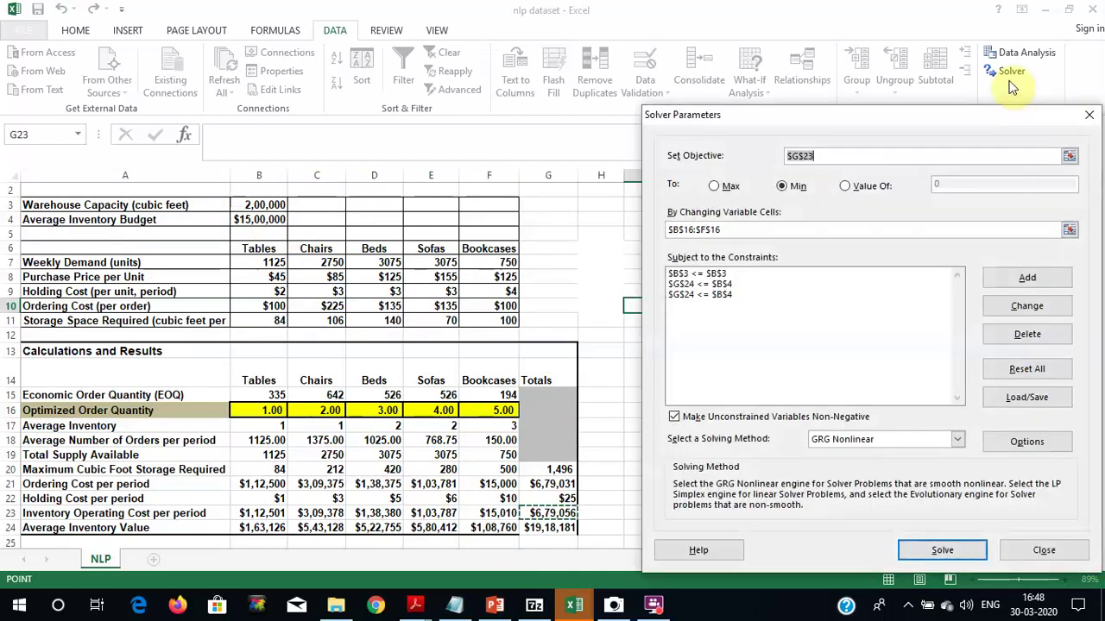
{"action": "left_click", "coordinate": [707, 296]}
{"action": "left_click", "coordinate": [1027, 334]}
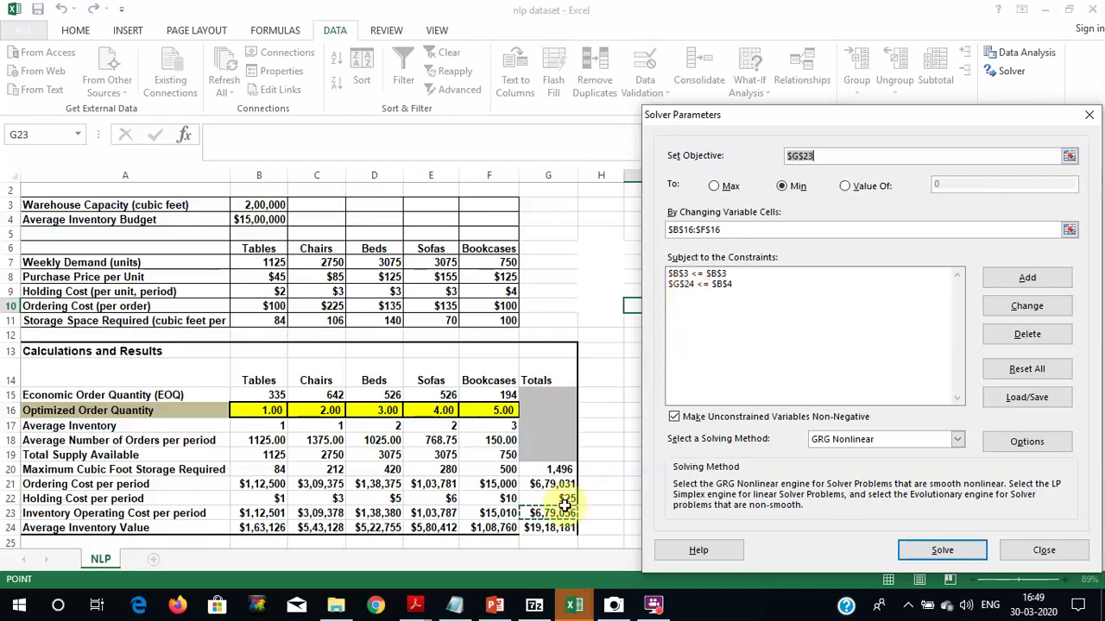
{"action": "left_click", "coordinate": [712, 275]}
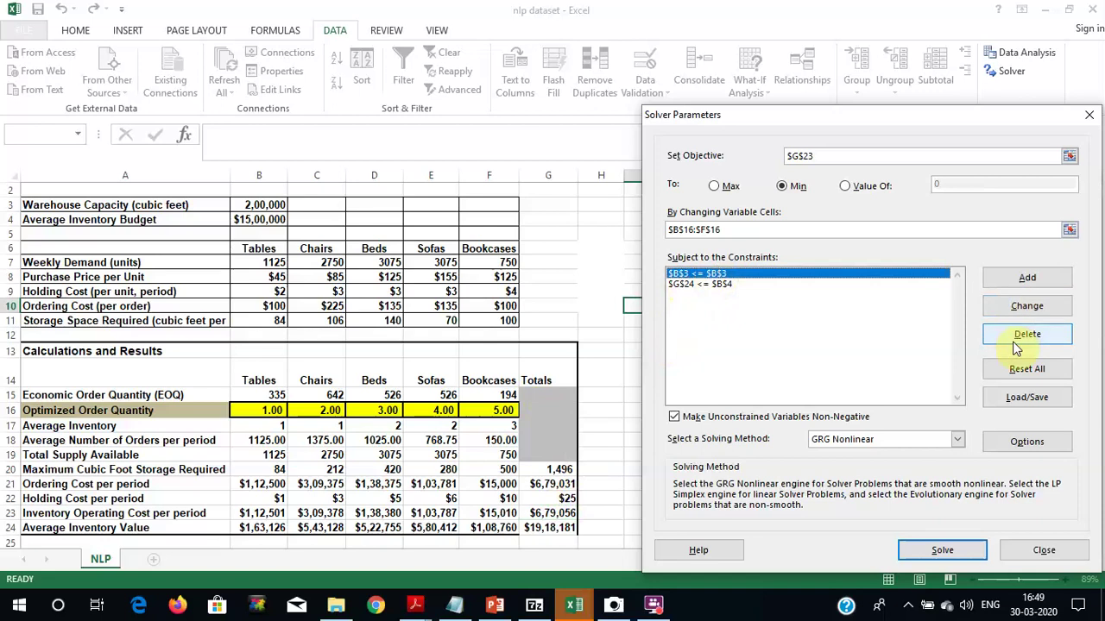
{"action": "key", "text": "Escape"}
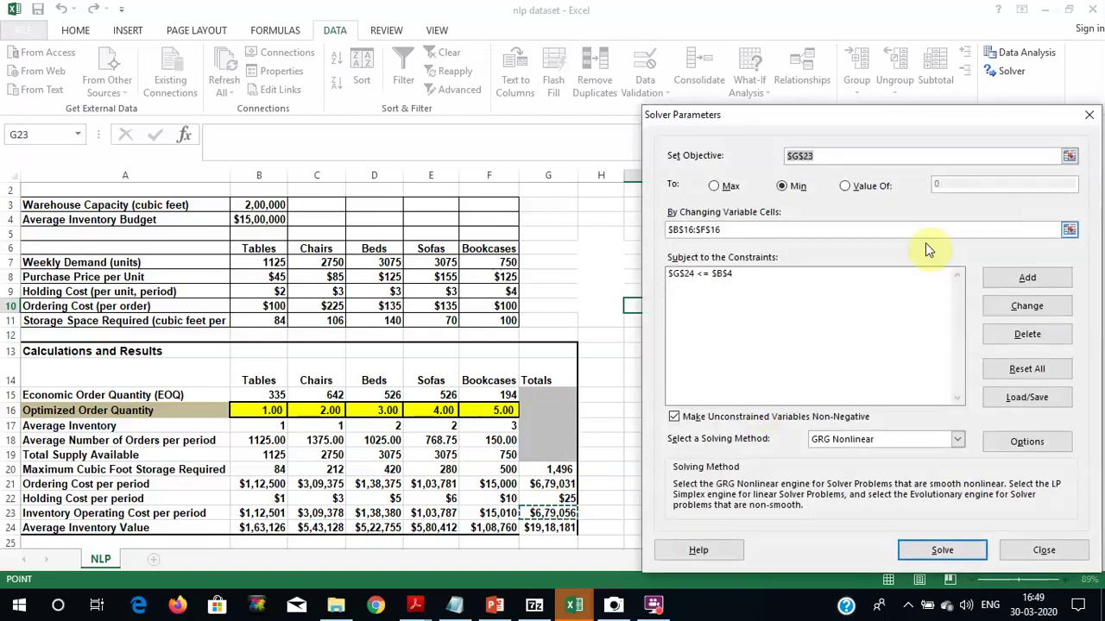
- Add a Solver constraint limiting the total Maximum Cubic Foot Storage Required in $G$20 to at most the Warehouse Capacity in $B$3
{"action": "left_click", "coordinate": [1027, 280]}
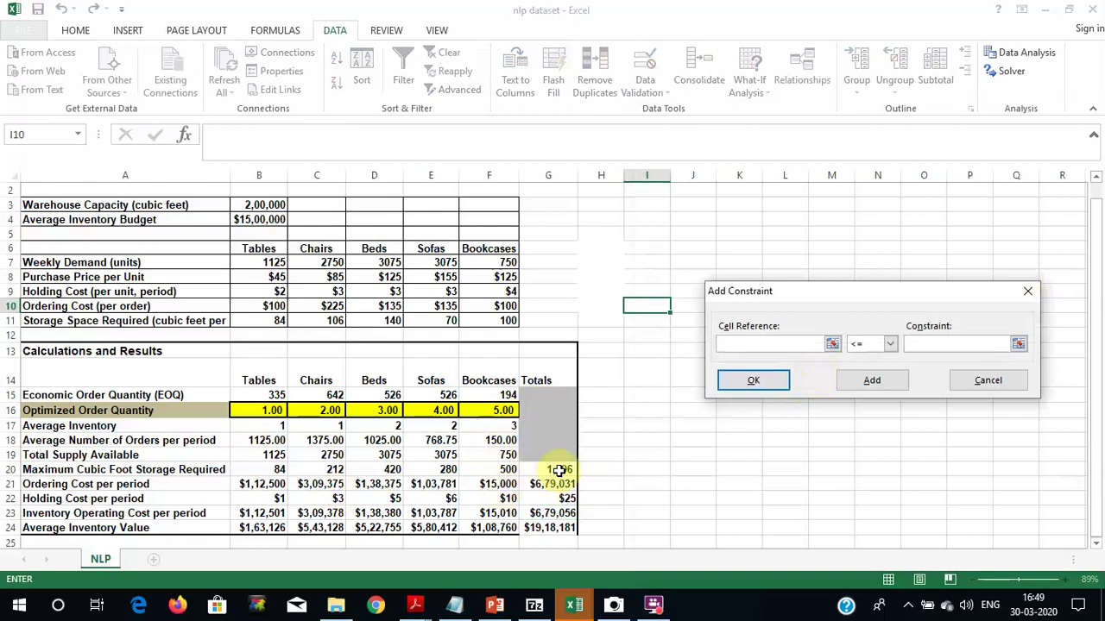
{"action": "left_click", "coordinate": [559, 470]}
{"action": "left_click", "coordinate": [929, 346]}
{"action": "left_click", "coordinate": [259, 206]}
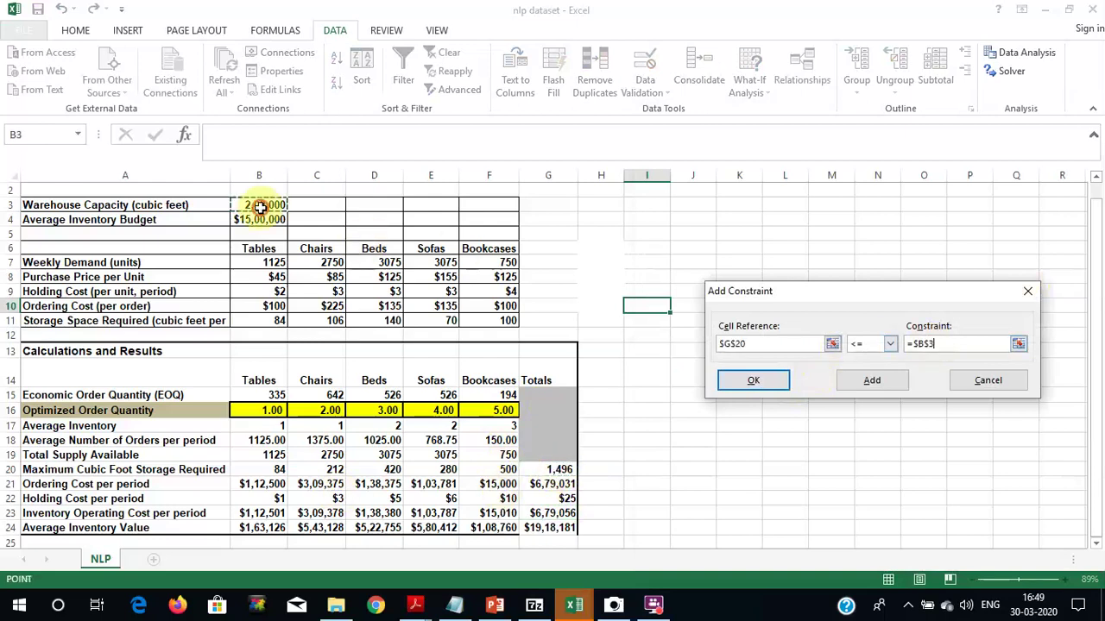
{"action": "left_click", "coordinate": [873, 382]}
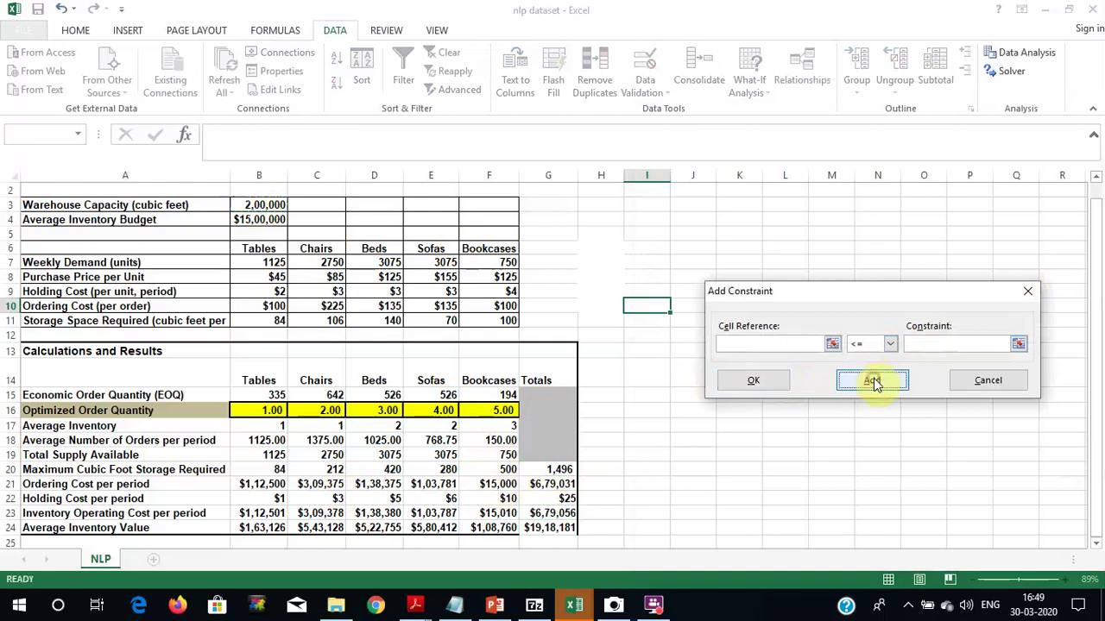
{"action": "left_click", "coordinate": [751, 384]}
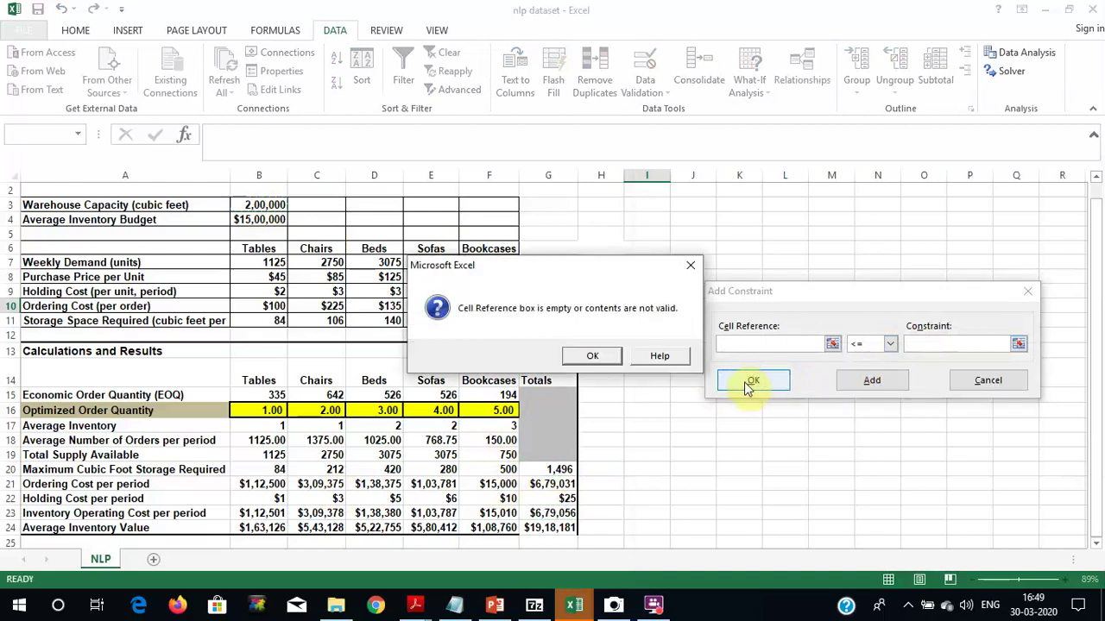
{"action": "left_click", "coordinate": [592, 355]}
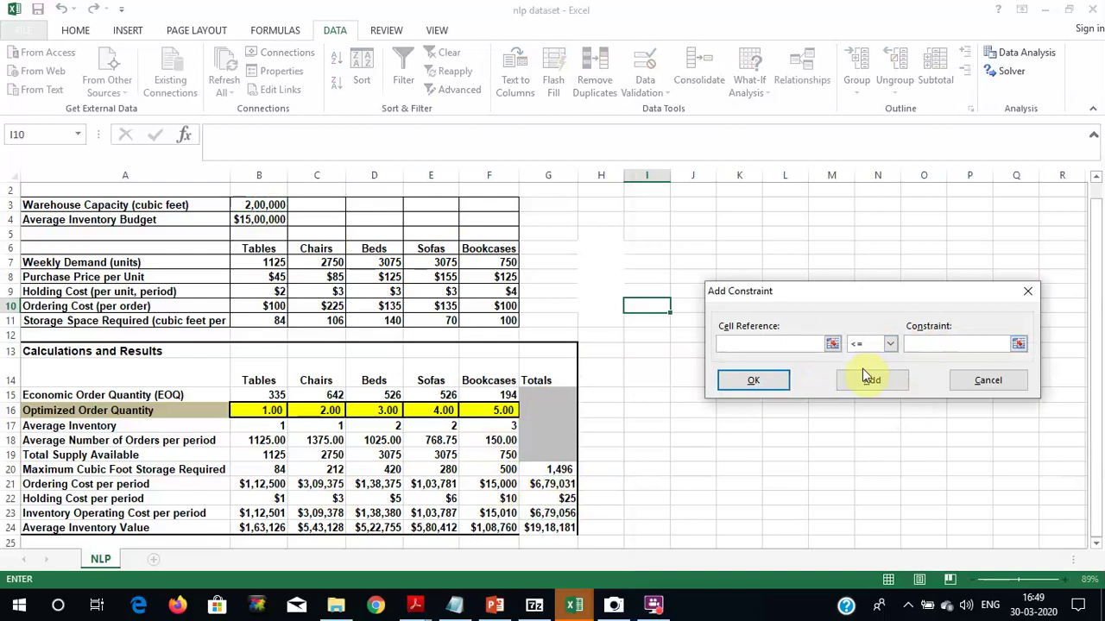
{"action": "left_click", "coordinate": [974, 389]}
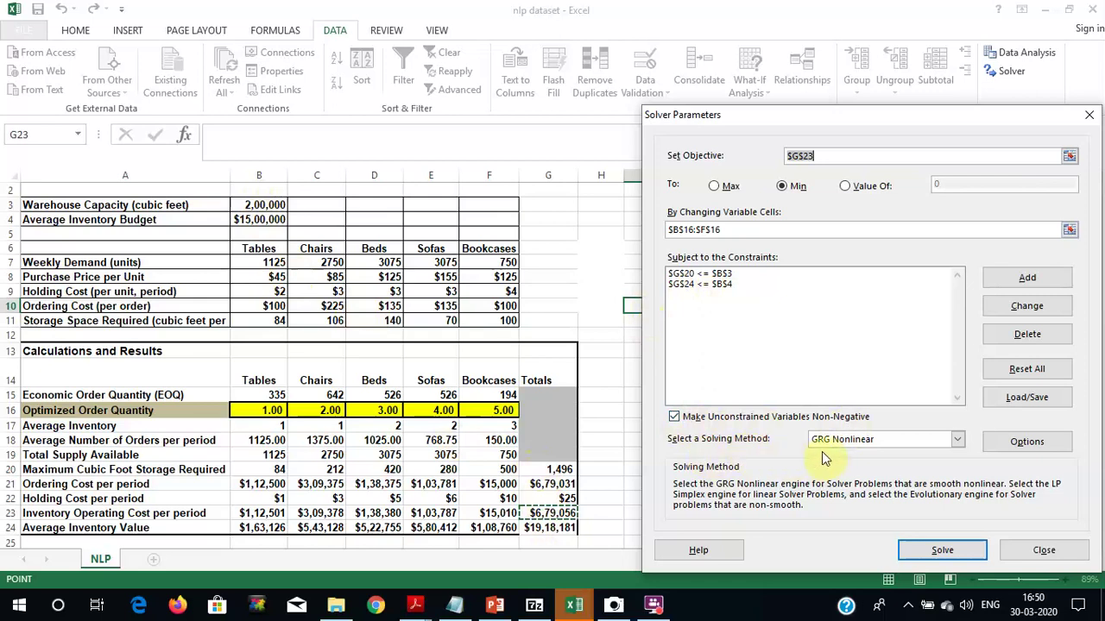
- Solve the inventory model with the GRG Nonlinear method and keep the Solver solution
{"action": "left_click", "coordinate": [958, 441]}
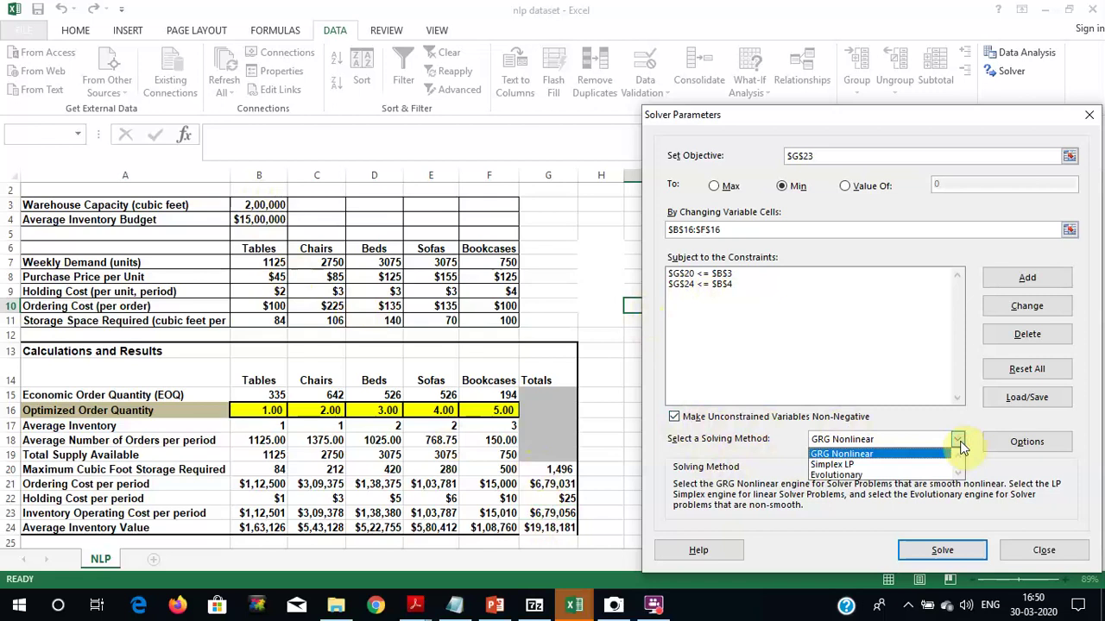
{"action": "left_click", "coordinate": [943, 454]}
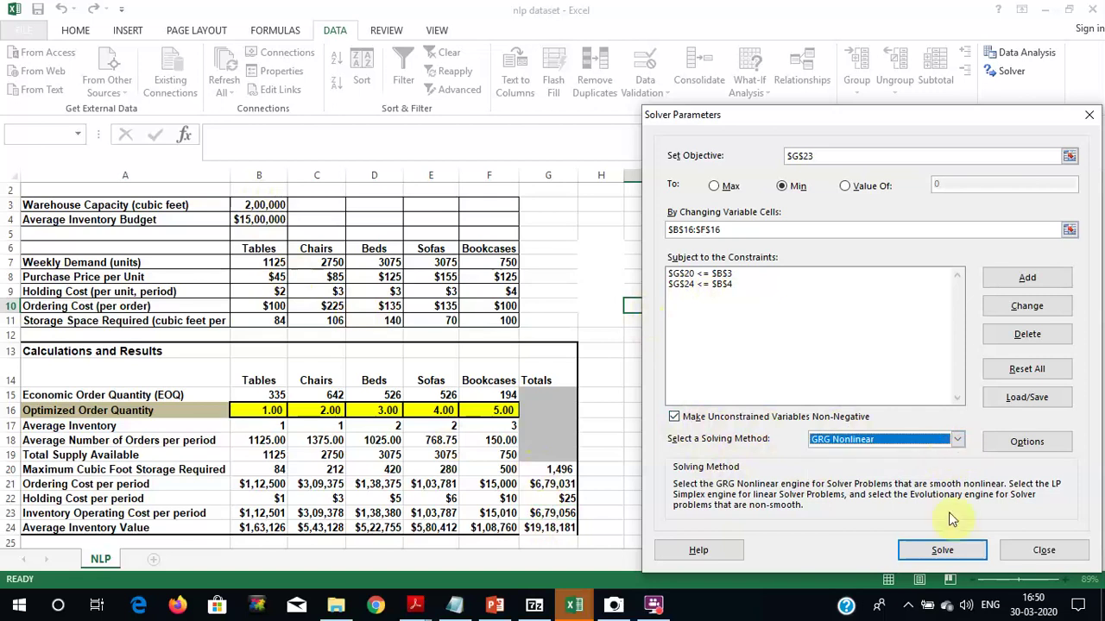
{"action": "left_click", "coordinate": [943, 550]}
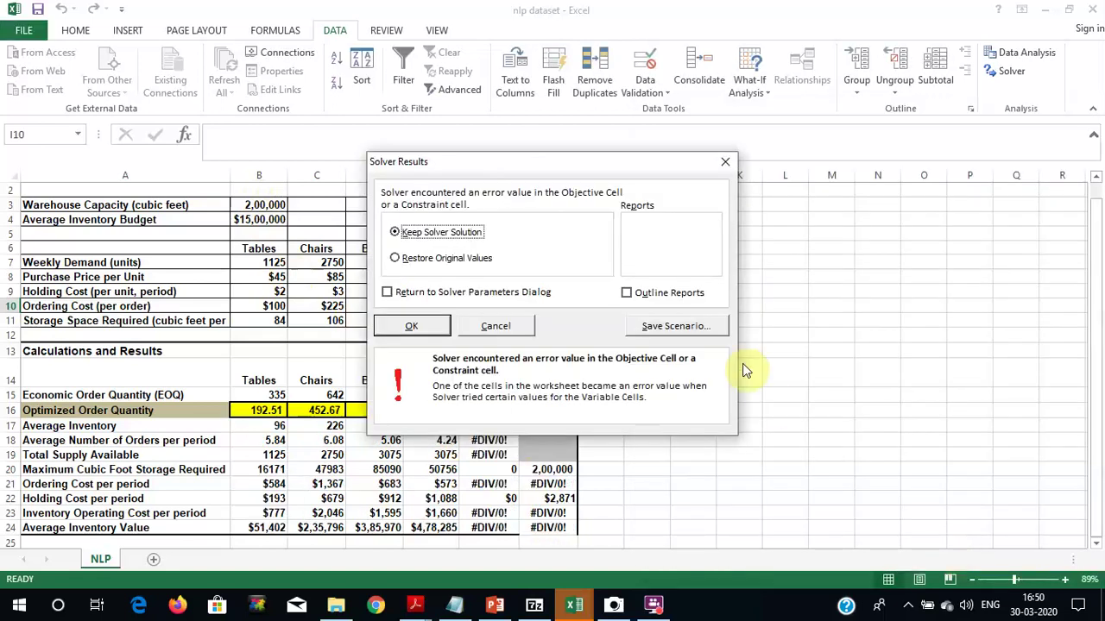
{"action": "left_click", "coordinate": [417, 326]}
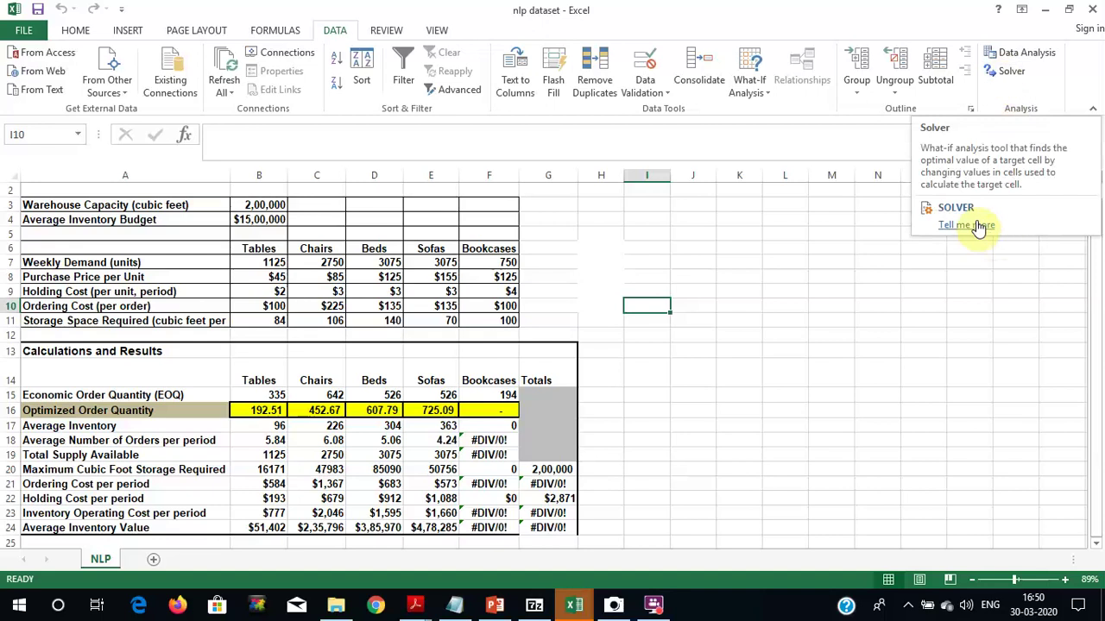
{"action": "left_click", "coordinate": [654, 607]}
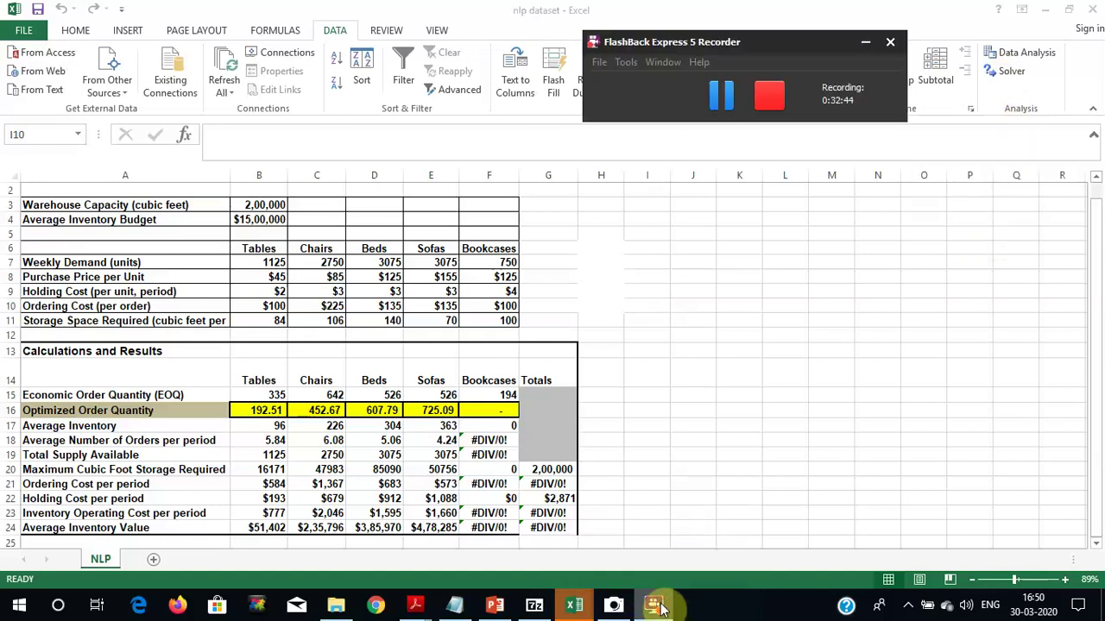
{"action": "left_click", "coordinate": [727, 104]}
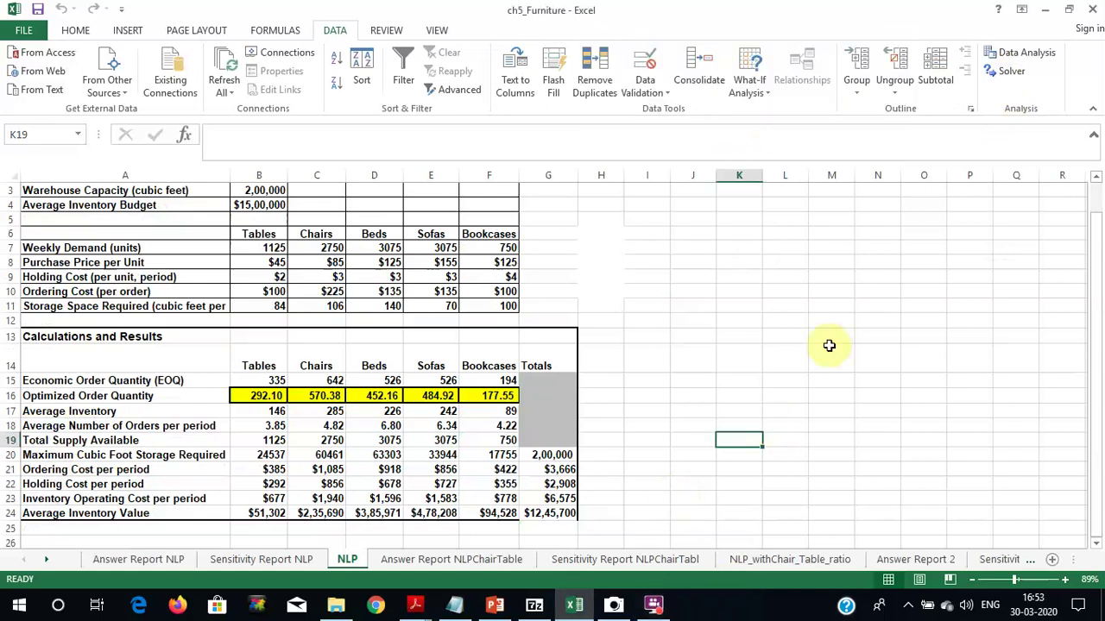
- Solve the NLP sheet's model in the ch5_Furniture workbook, keeping the solution and generating Answer, Sensitivity and Limits reports
{"action": "left_click", "coordinate": [1012, 76]}
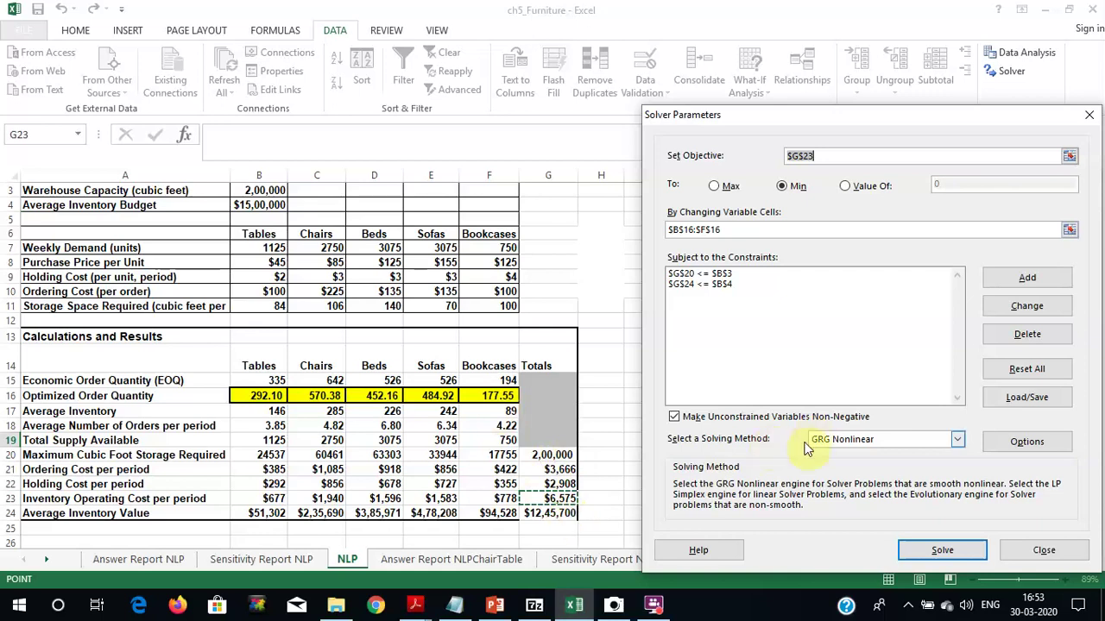
{"action": "left_click", "coordinate": [926, 556]}
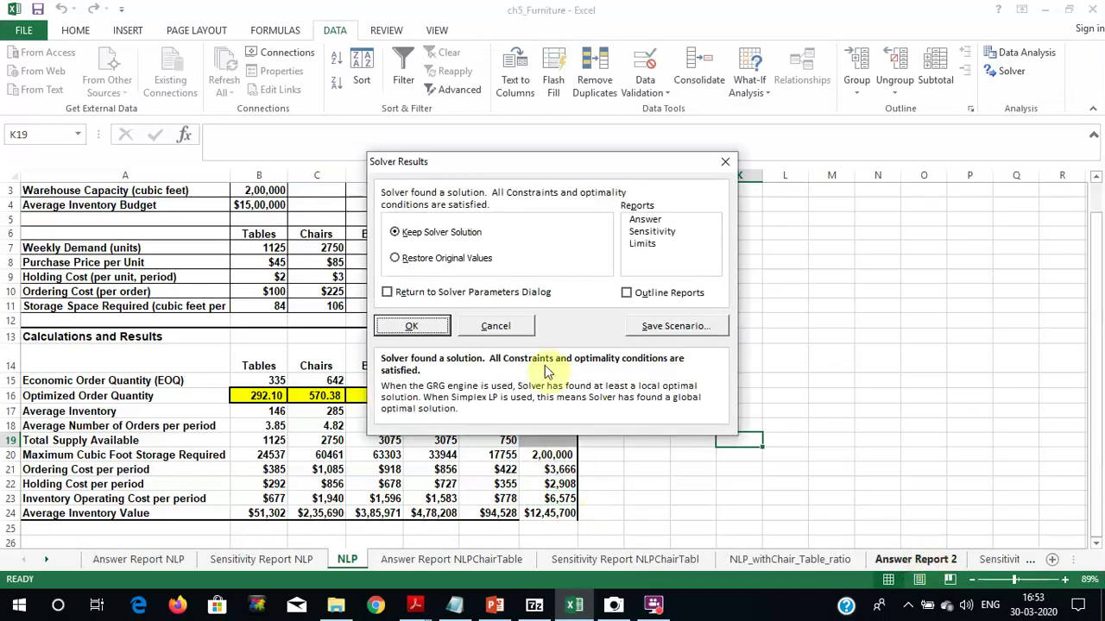
{"action": "left_click", "coordinate": [654, 222]}
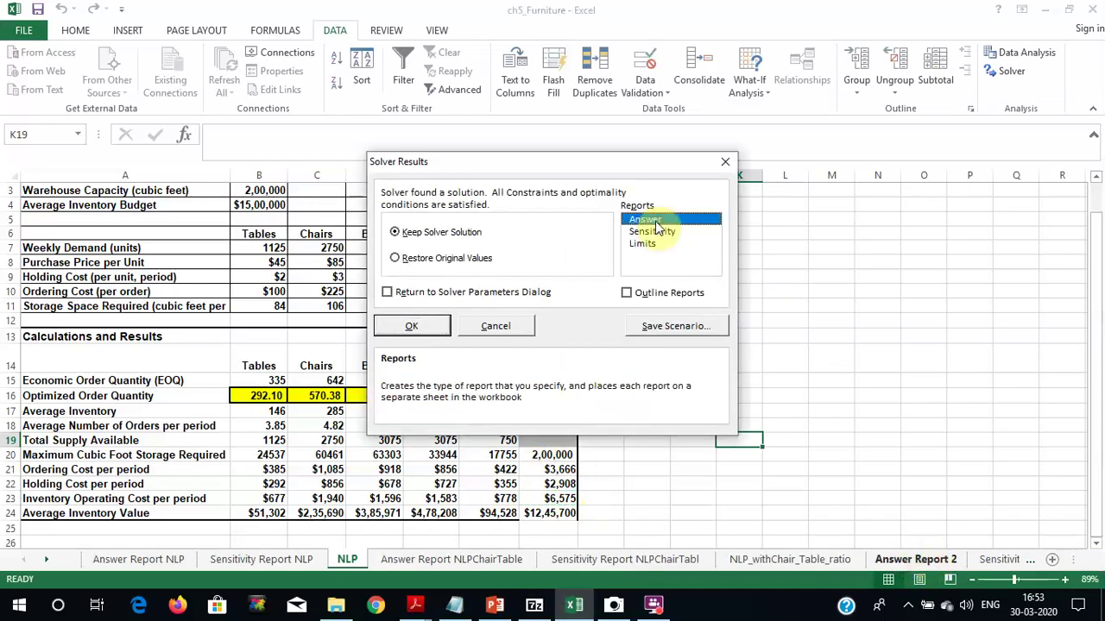
{"action": "left_click", "coordinate": [653, 231]}
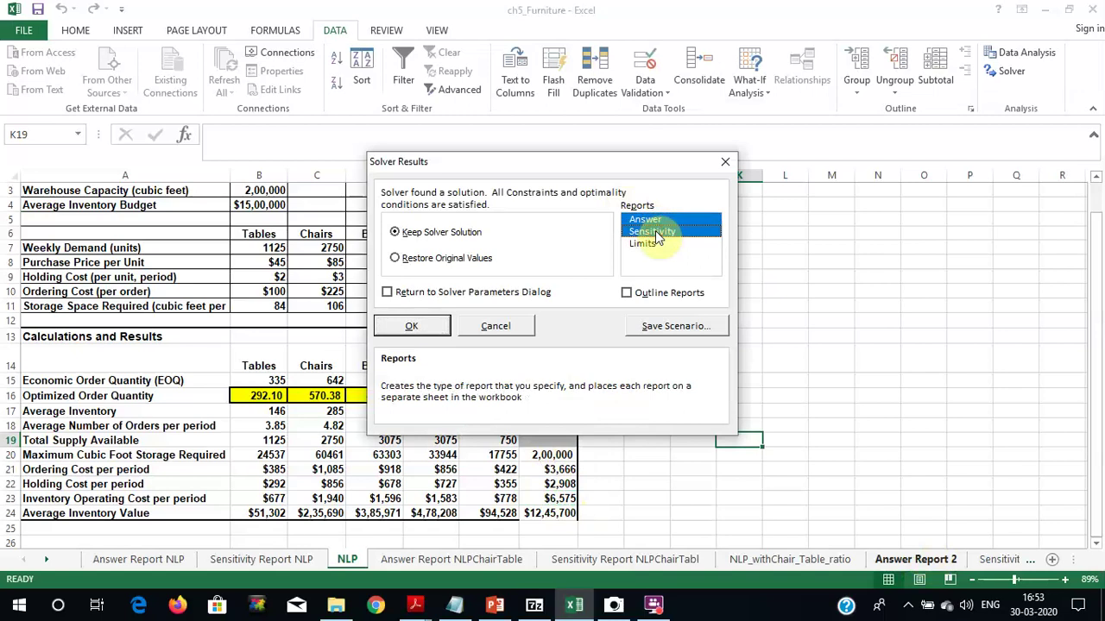
{"action": "left_click", "coordinate": [653, 244]}
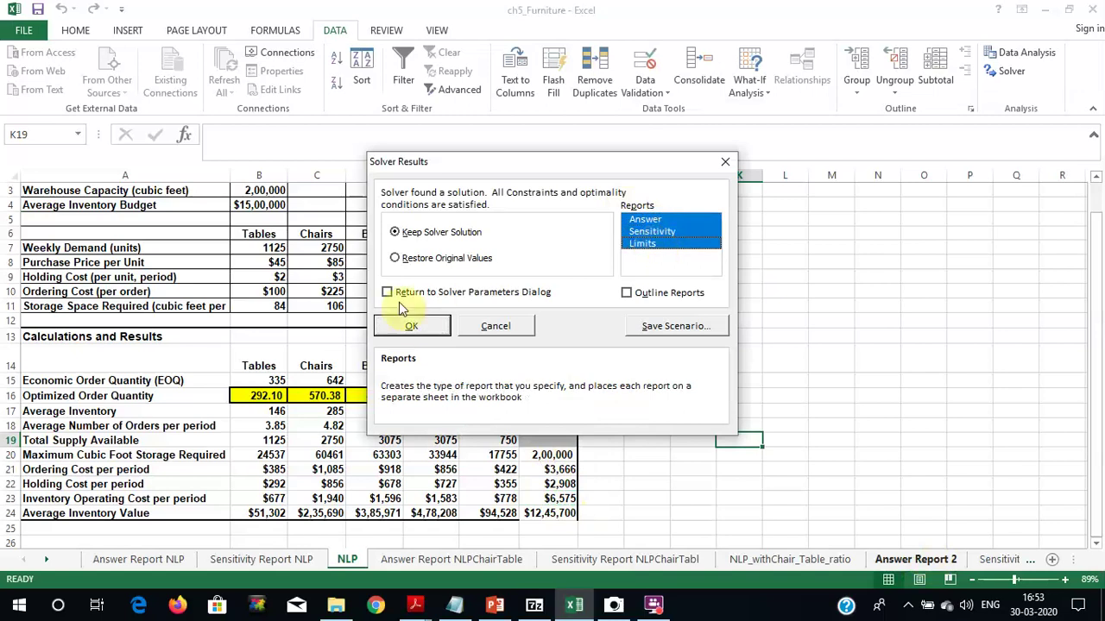
{"action": "left_click", "coordinate": [414, 325]}
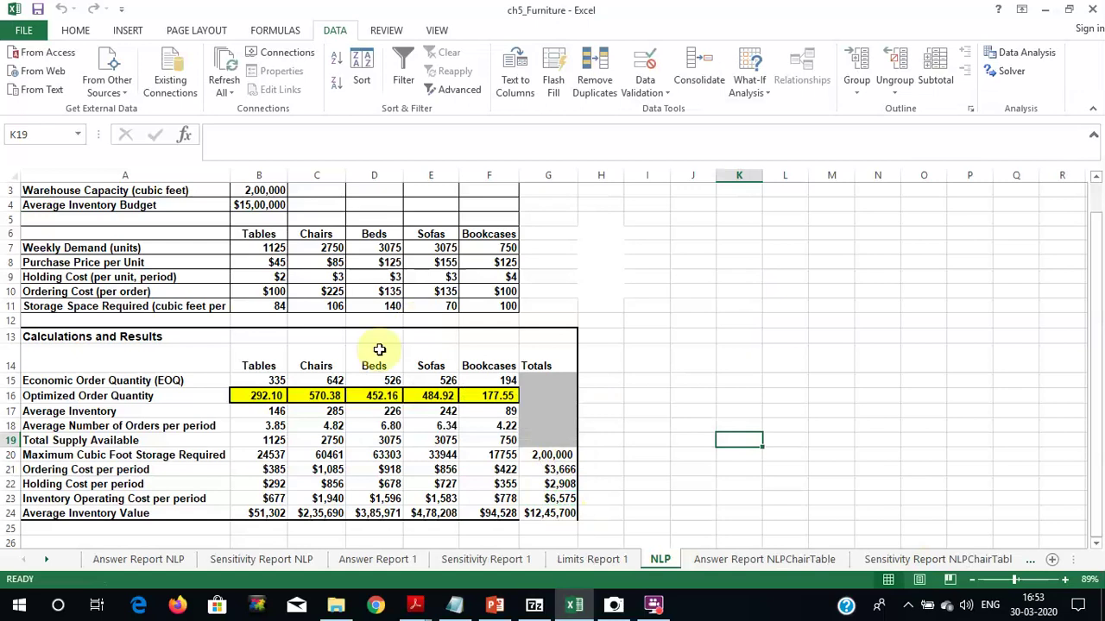
- Format the Optimized Order Quantity values in B16:F16 to show no decimal places
{"action": "left_click", "coordinate": [239, 381]}
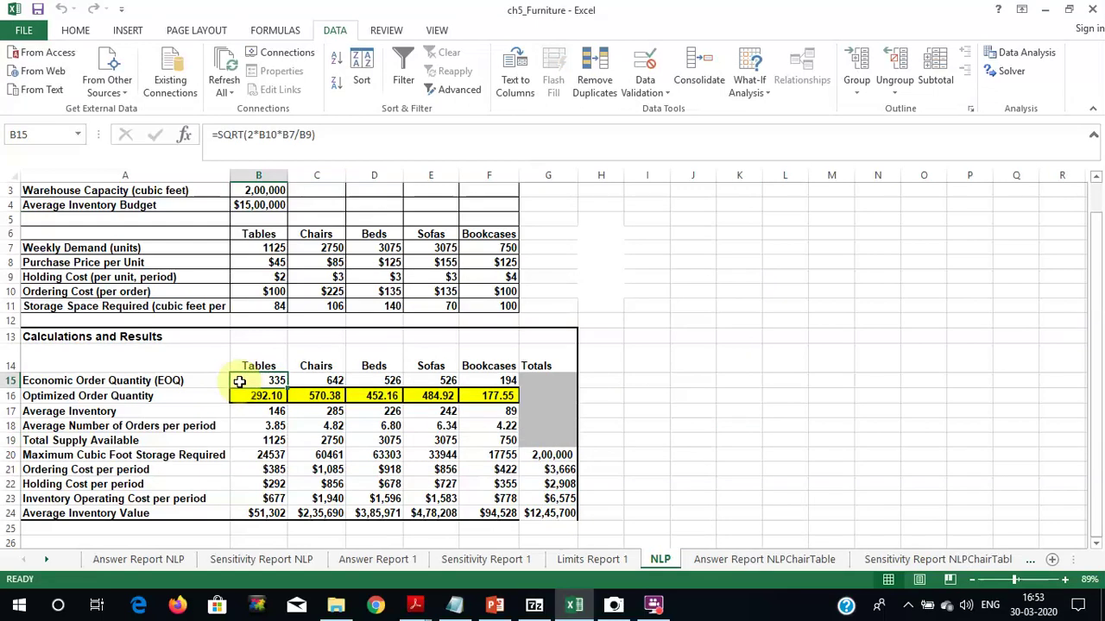
{"action": "key", "text": "Down"}
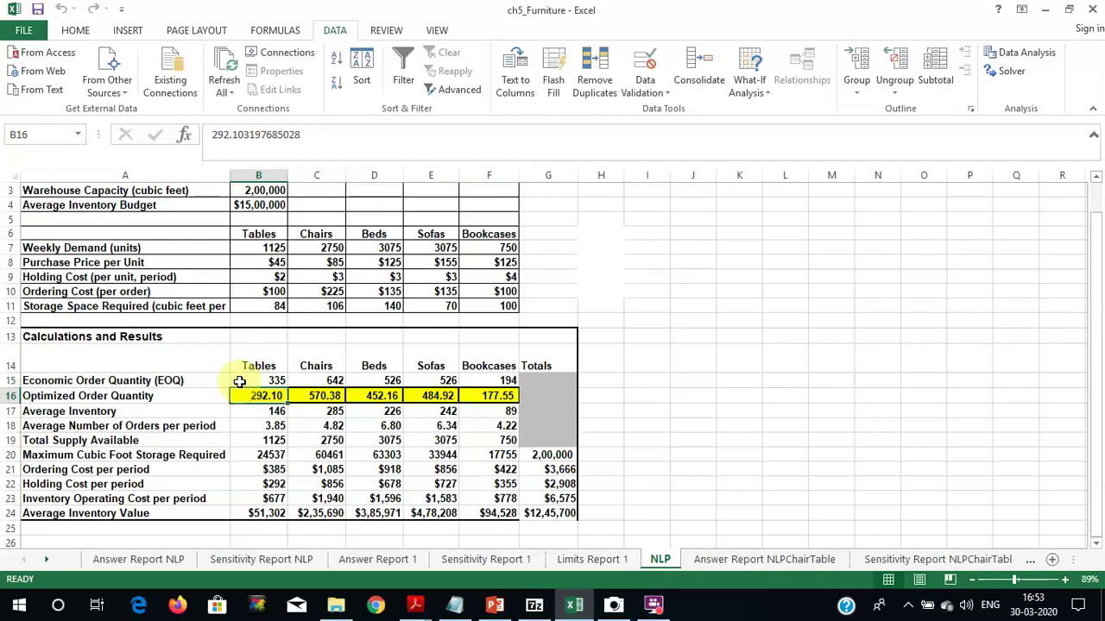
{"action": "key", "text": "Left"}
{"action": "key", "text": "shift+Right"}
{"action": "key", "text": "shift+Right"}
{"action": "key", "text": "shift+Right"}
{"action": "key", "text": "shift+Right"}
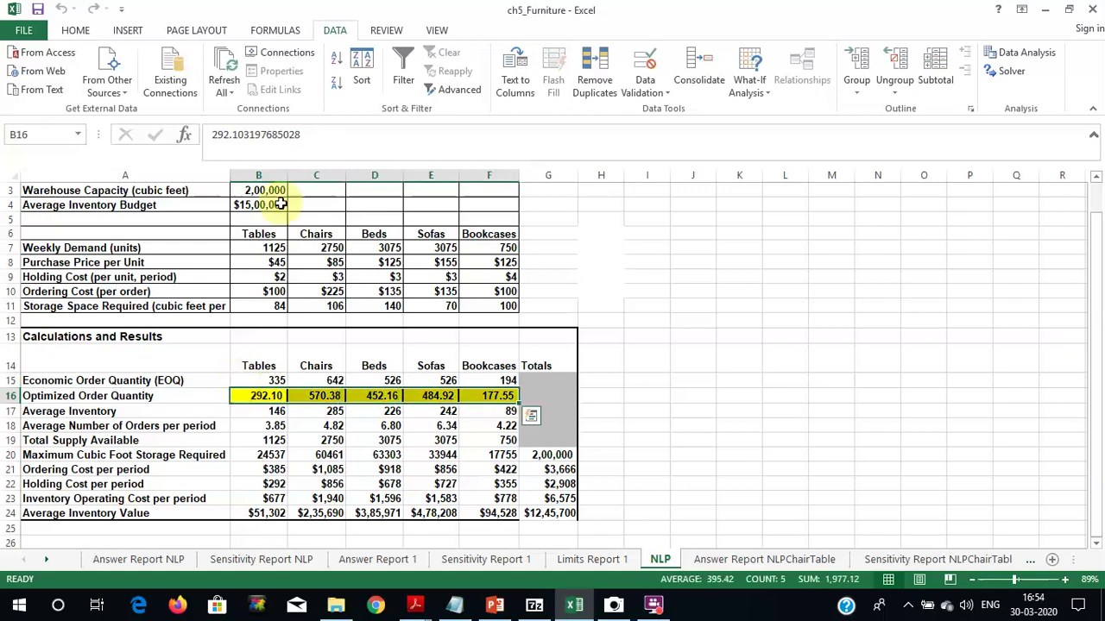
{"action": "left_click", "coordinate": [75, 31]}
{"action": "left_click", "coordinate": [607, 92]}
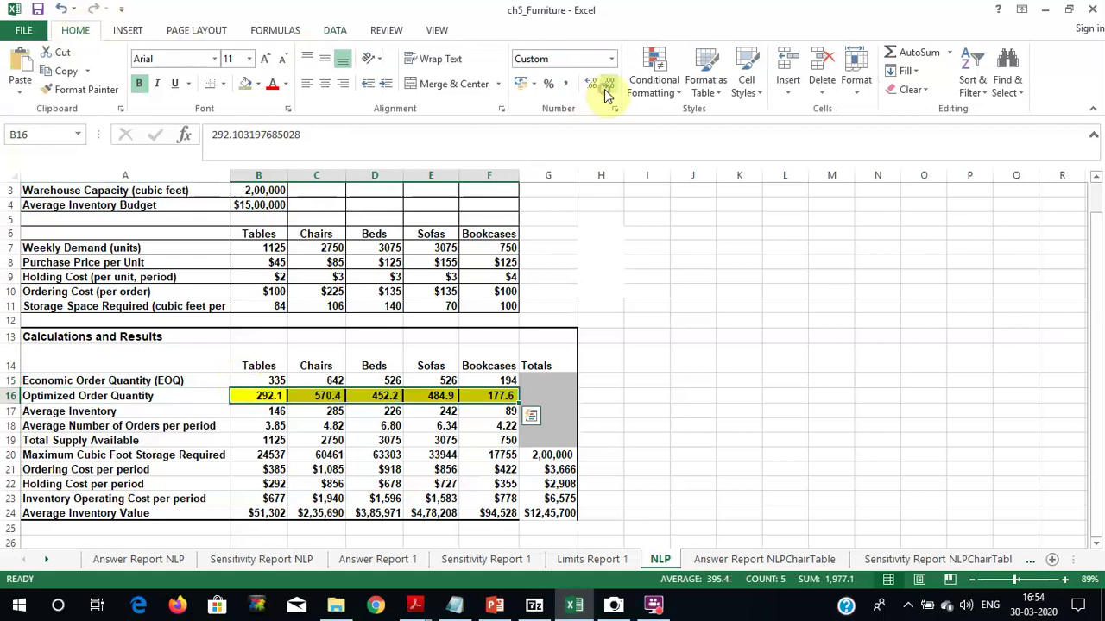
{"action": "left_click", "coordinate": [607, 92]}
{"action": "left_click", "coordinate": [695, 438]}
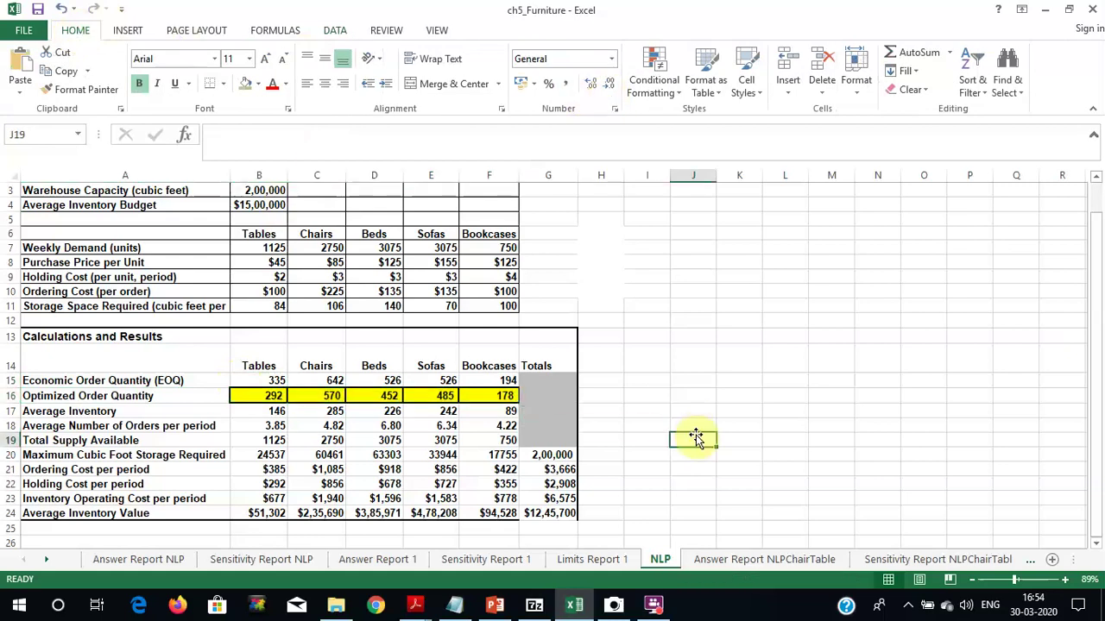
- Compare the Economic Order Quantity with the Optimized Order Quantity for chairs, beds, sofas and bookcases
{"action": "left_click", "coordinate": [314, 382]}
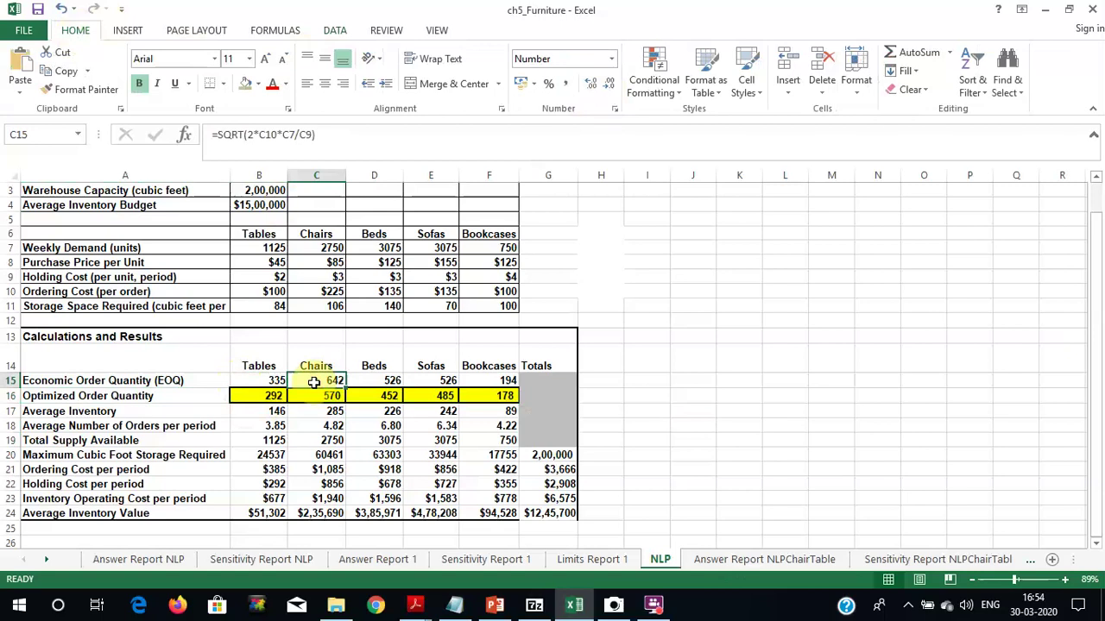
{"action": "key", "text": "Down"}
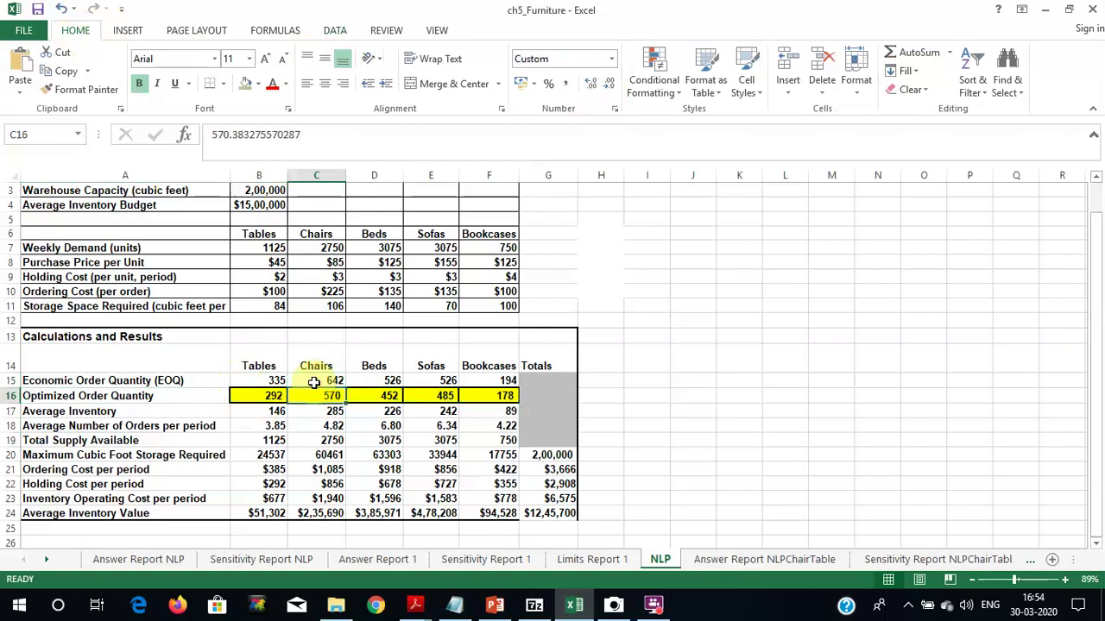
{"action": "key", "text": "Right"}
{"action": "key", "text": "Up"}
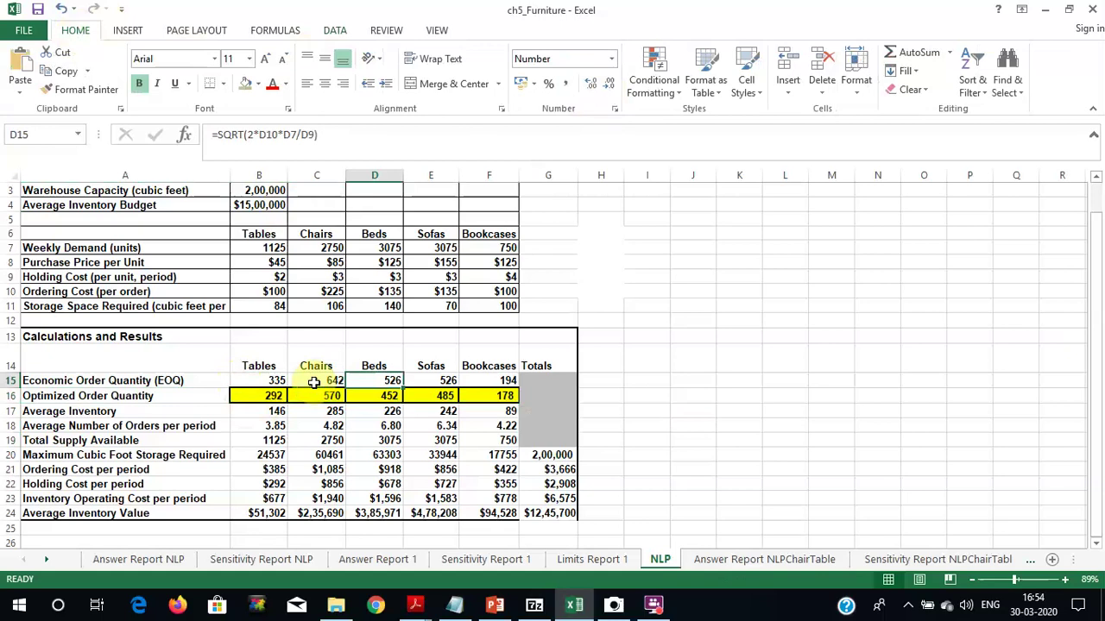
{"action": "key", "text": "Down"}
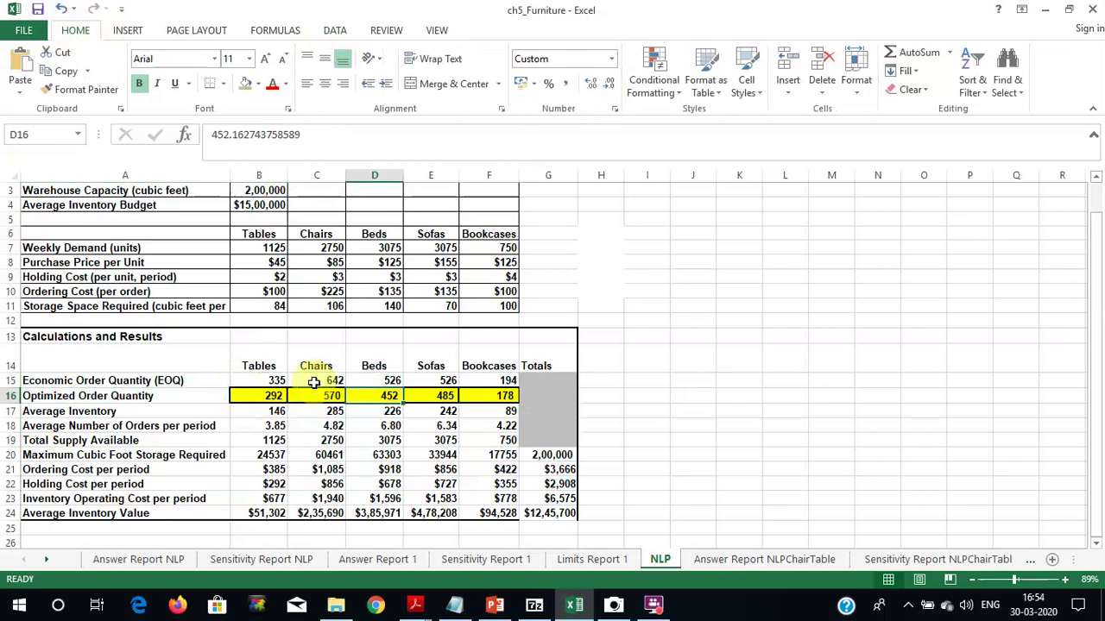
{"action": "key", "text": "Right"}
{"action": "key", "text": "Up"}
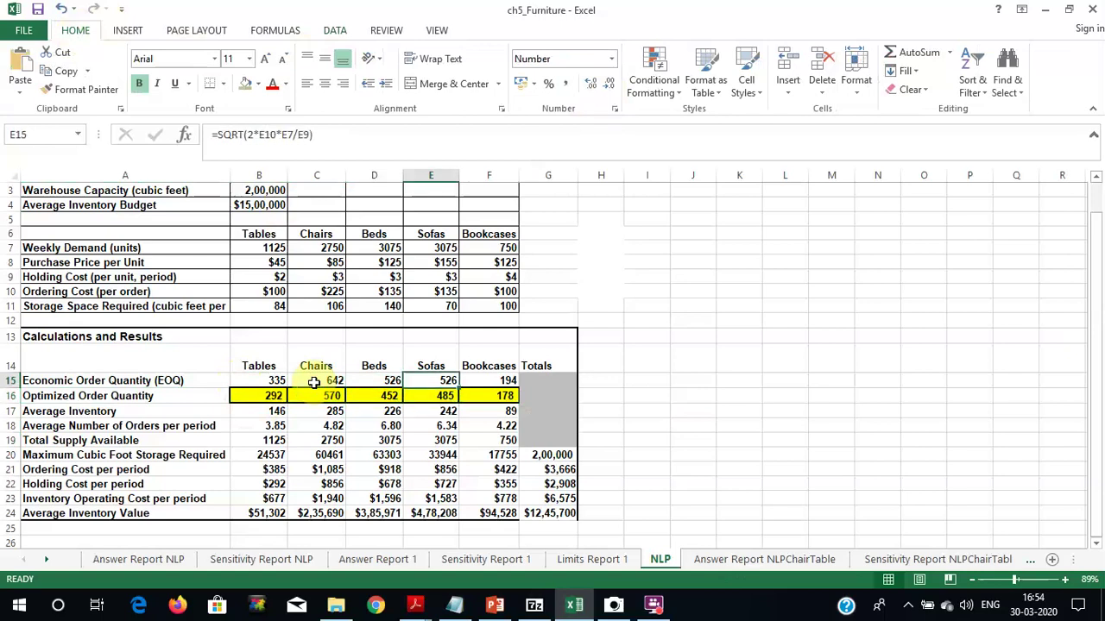
{"action": "key", "text": "Down"}
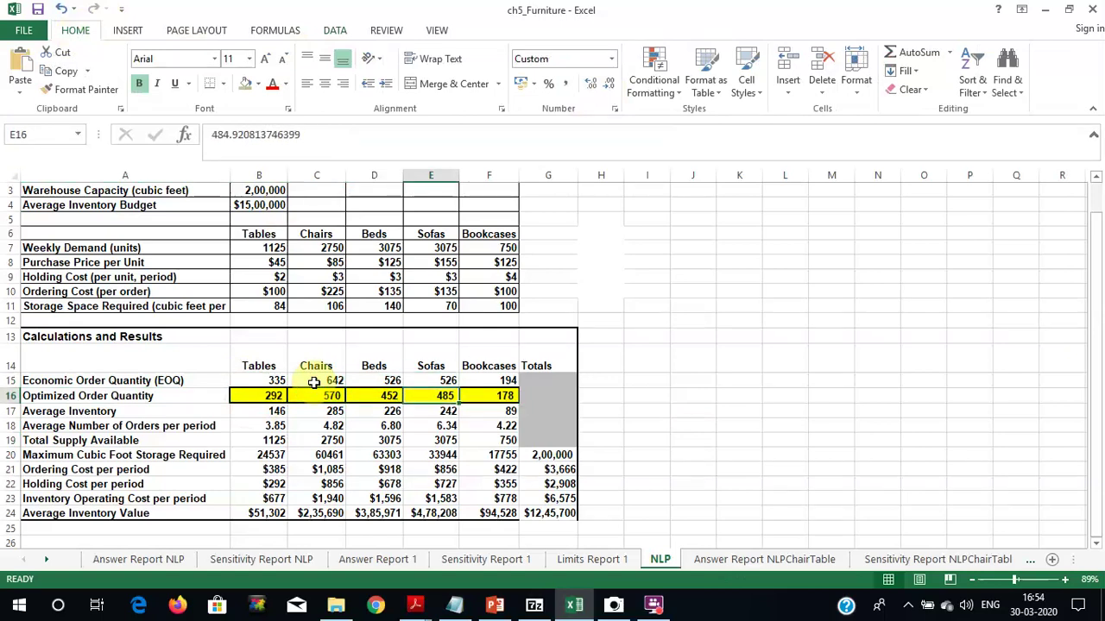
{"action": "key", "text": "Right"}
{"action": "key", "text": "Up"}
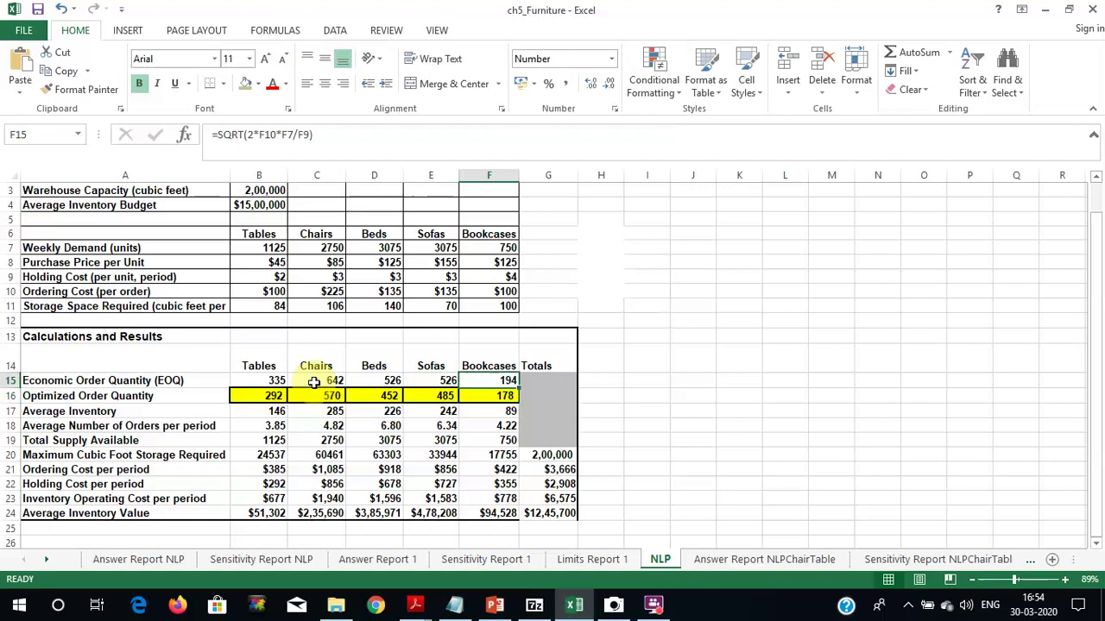
{"action": "key", "text": "Down"}
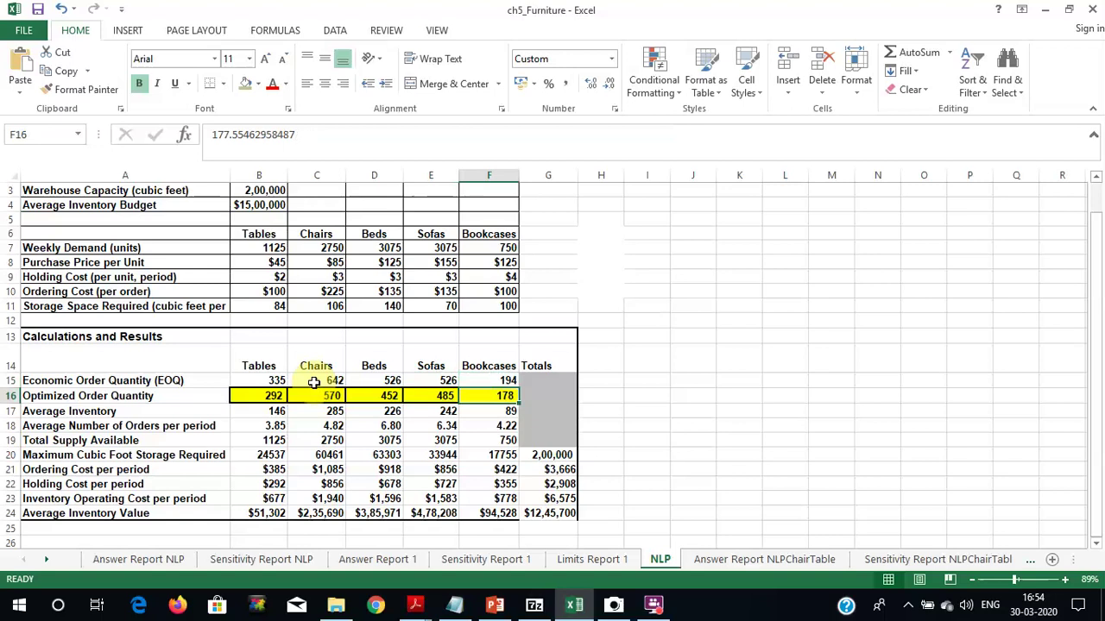
{"action": "left_click", "coordinate": [677, 351]}
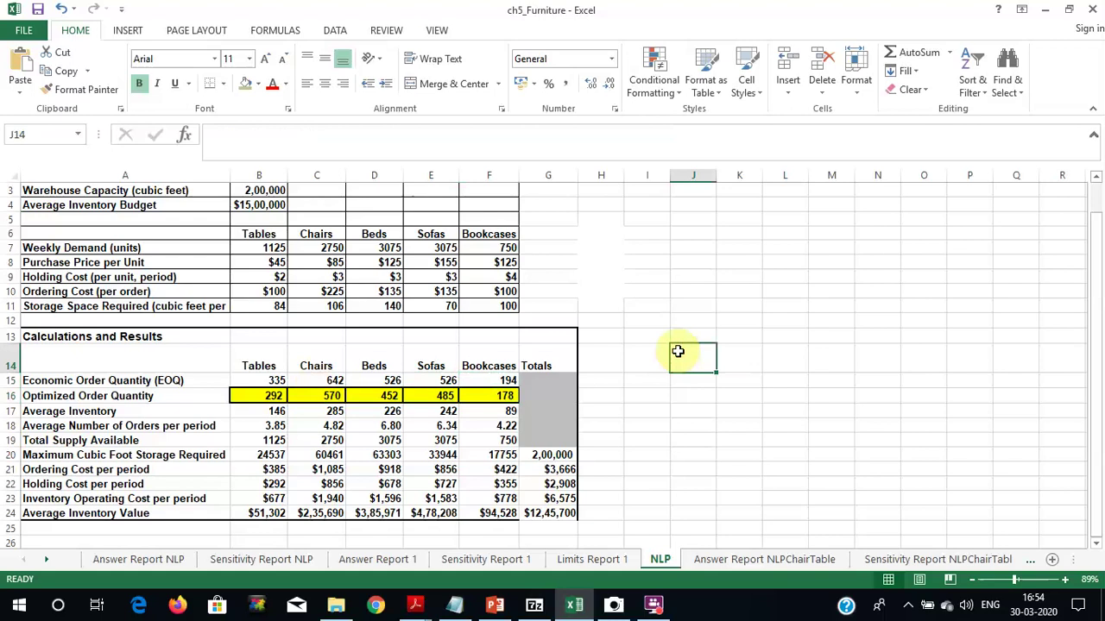
{"action": "left_click", "coordinate": [202, 399]}
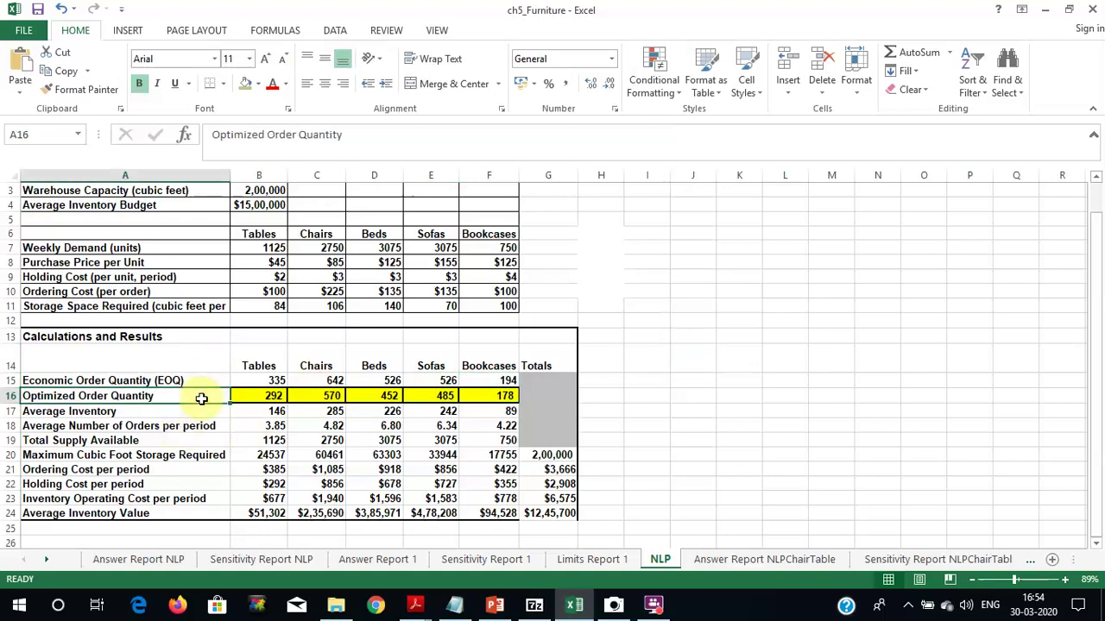
- Switch to the nlp presentation in PowerPoint and present the "Exploring Big Data with NLP" slide, revealing all its bullet points
{"action": "left_click", "coordinate": [495, 605]}
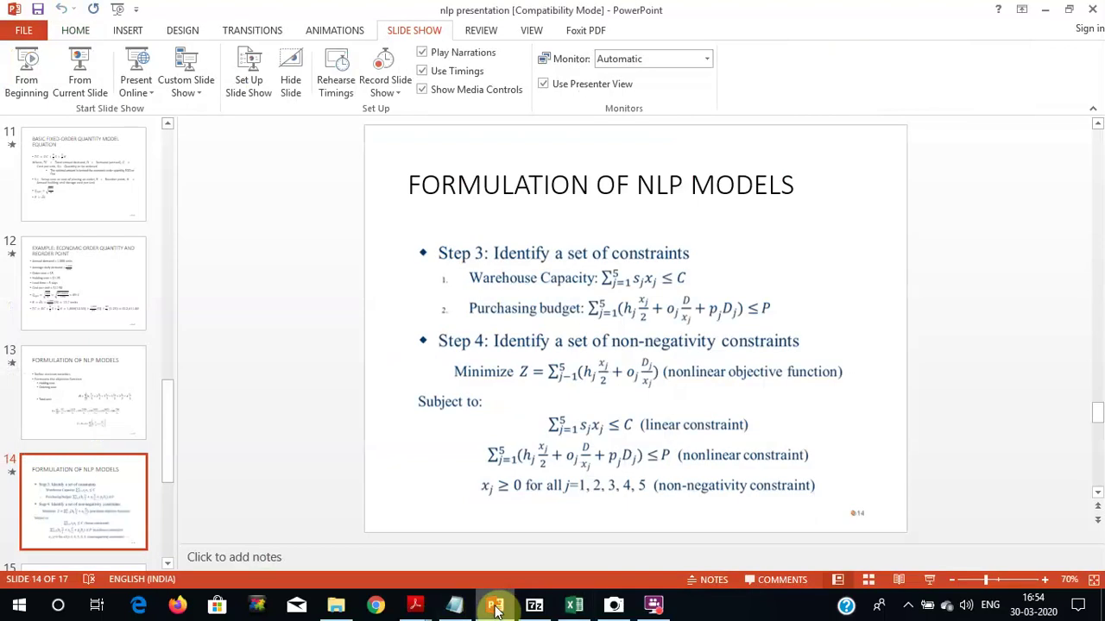
{"action": "key", "text": "Down"}
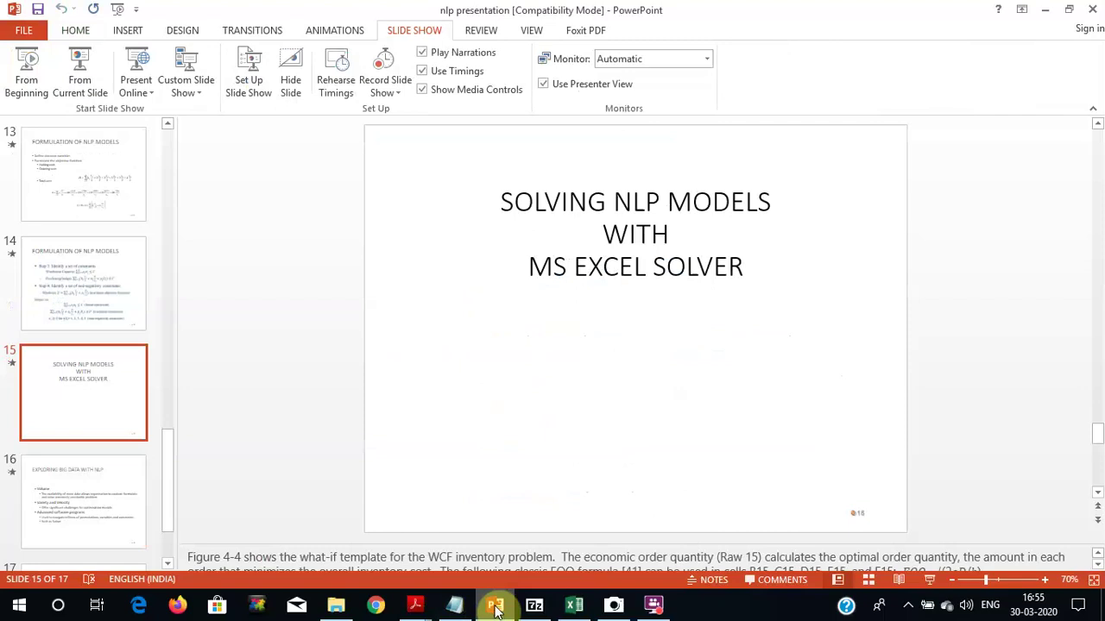
{"action": "key", "text": "Down"}
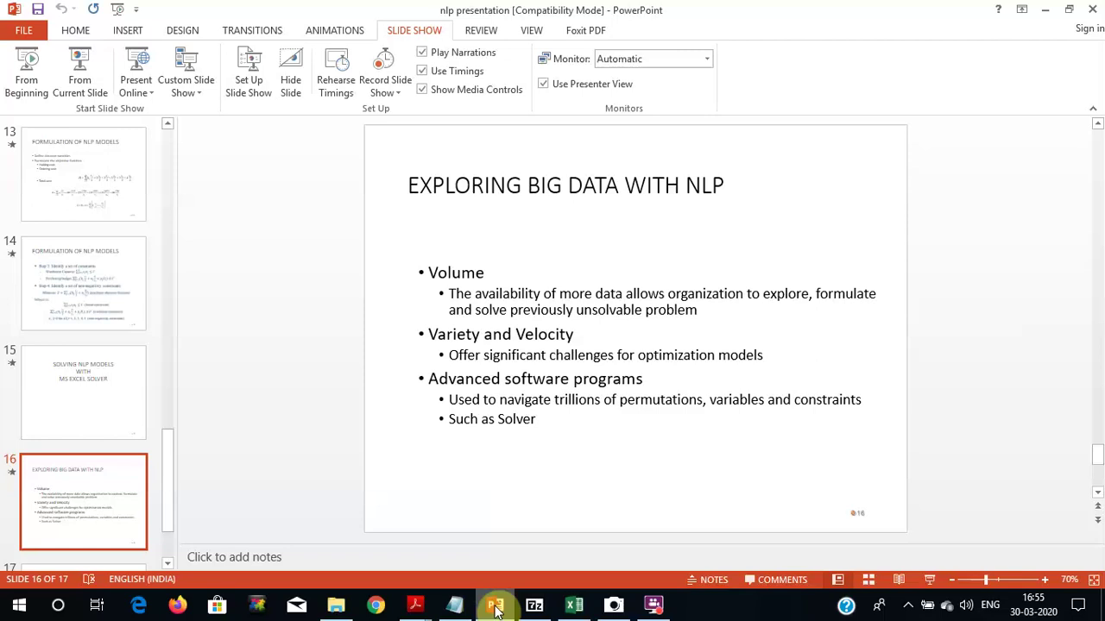
{"action": "left_click", "coordinate": [81, 74]}
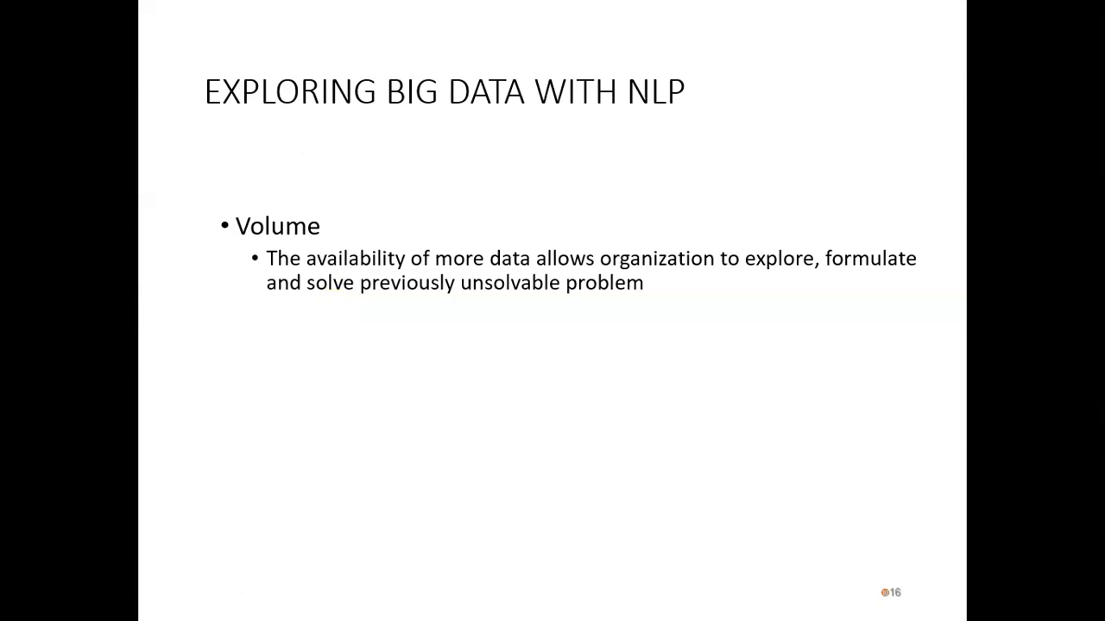
{"action": "key", "text": "Right"}
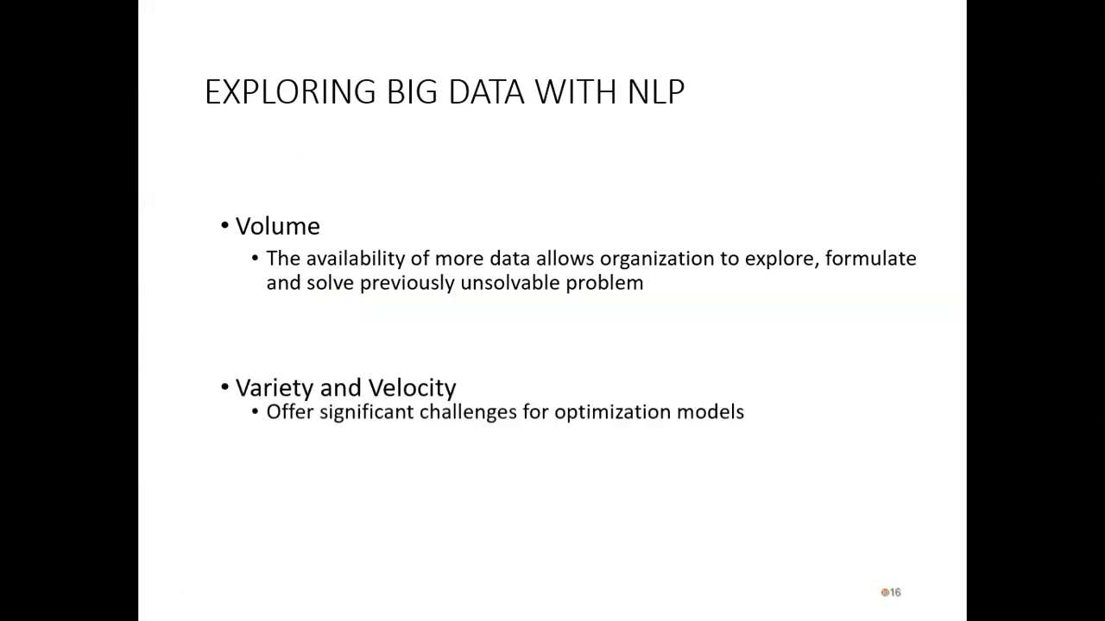
{"action": "key", "text": "Right"}
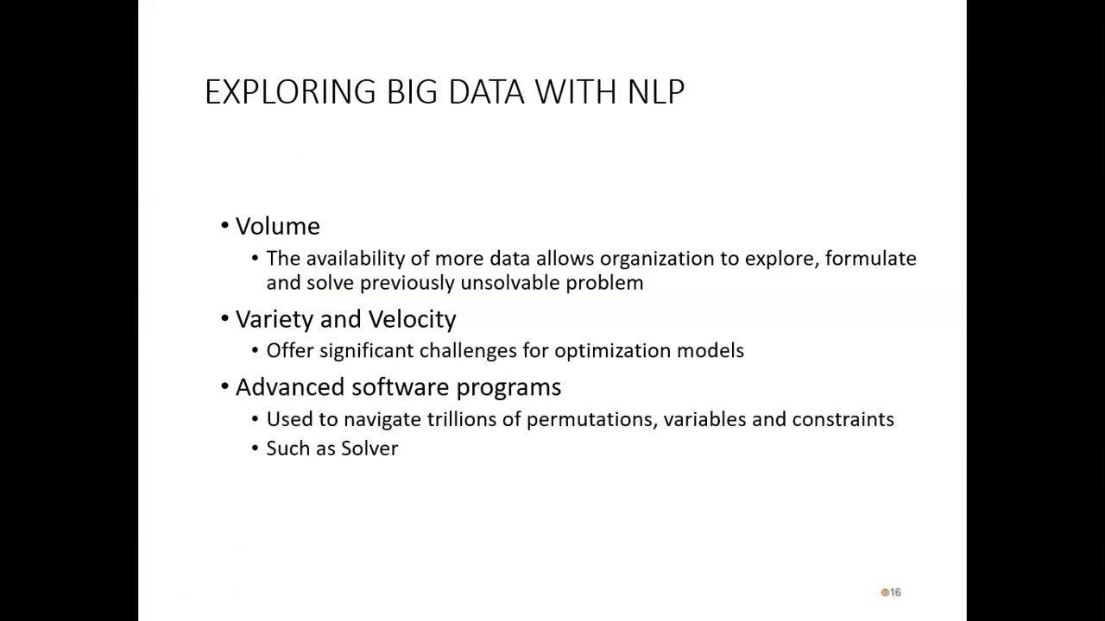